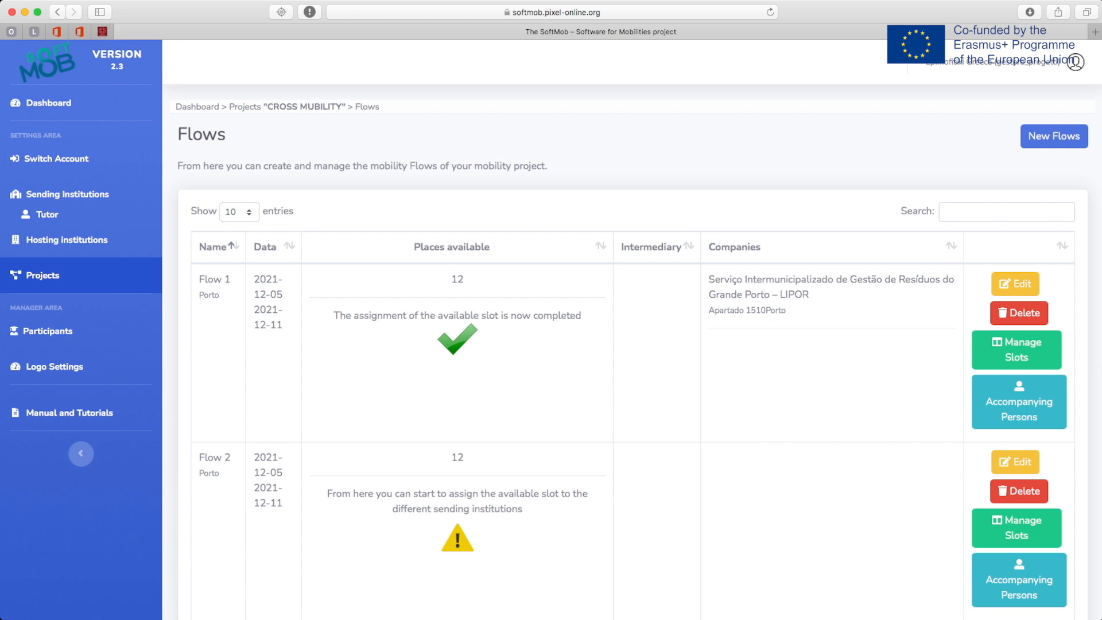
- Start a new flow from the CROSS MOBILITY project's Flows list
left_click(1054, 138)
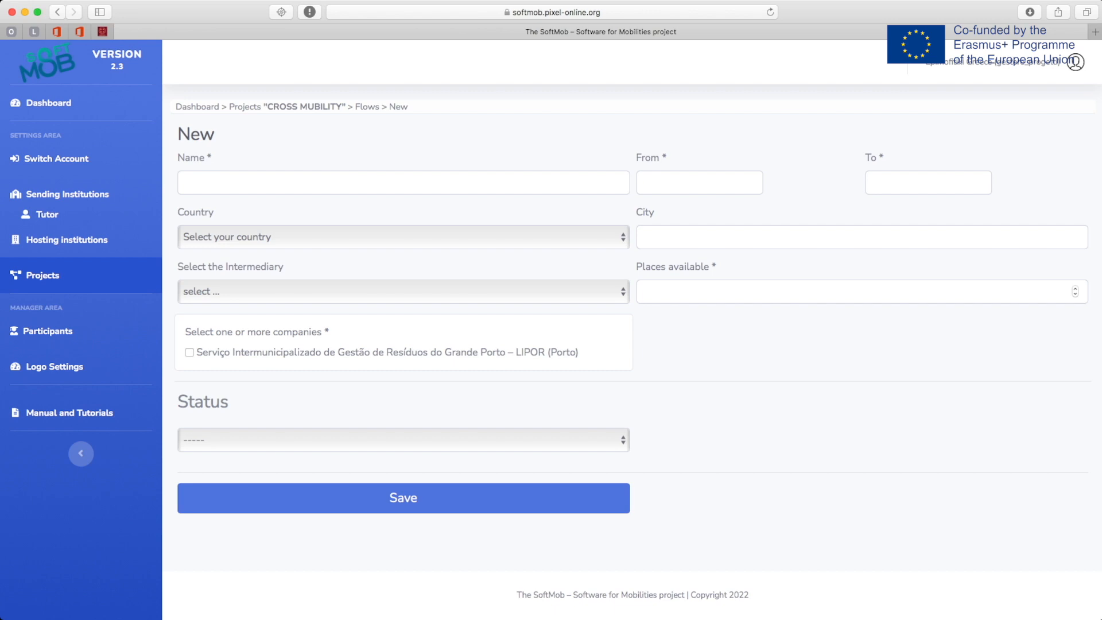
- Name the flow 'Flow 1' and set its dates from 15 to 21 May 2022
left_click(403, 183)
type("F")
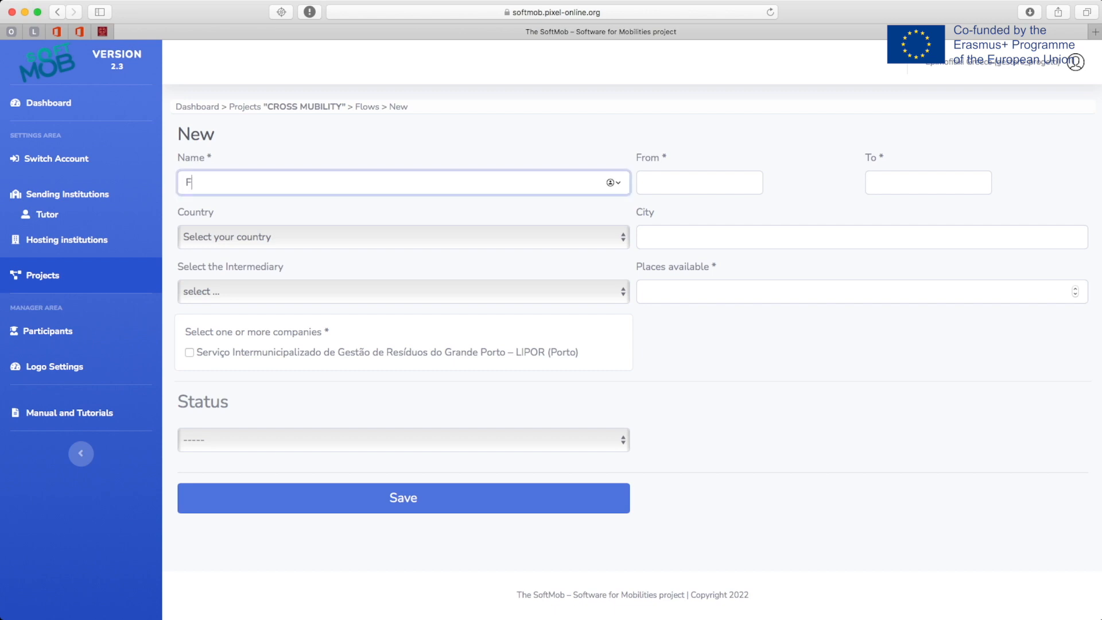
type("low 1")
left_click(699, 183)
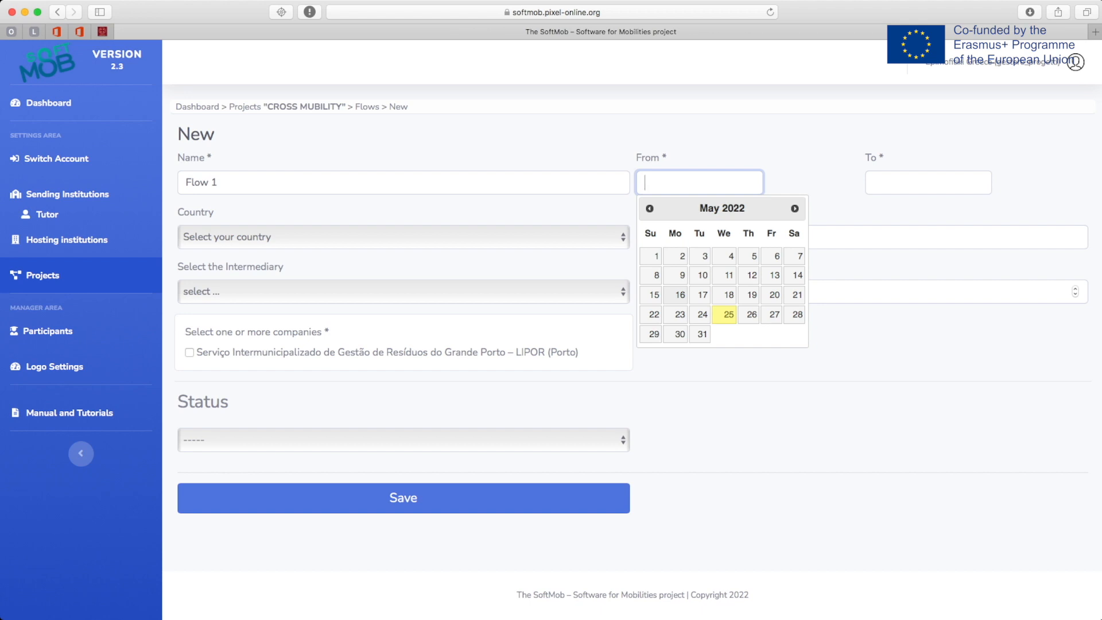
left_click(654, 294)
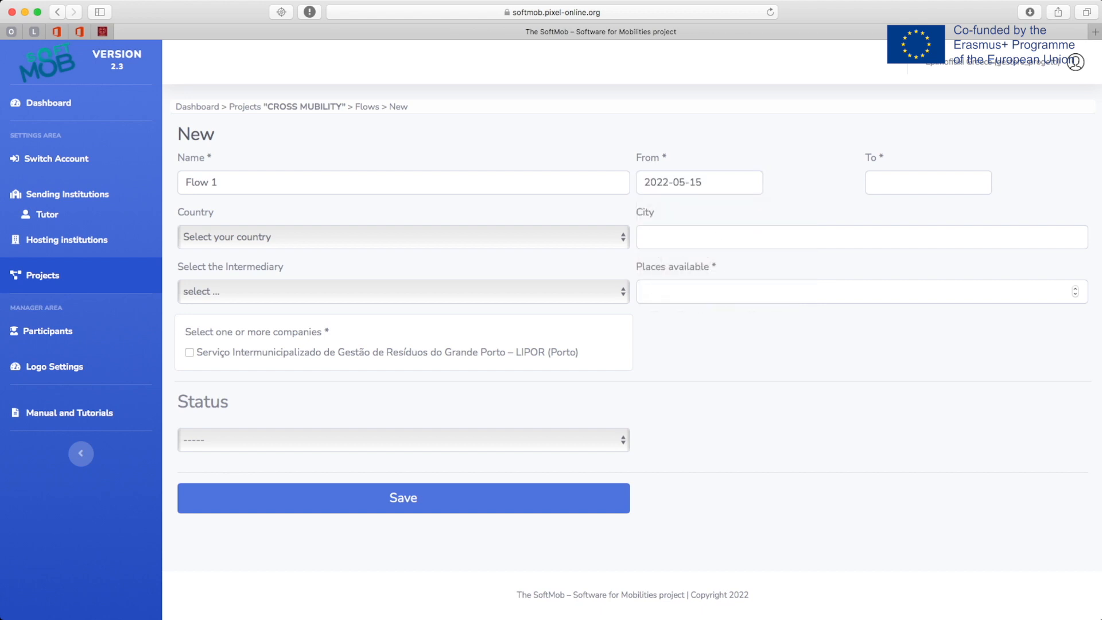
left_click(928, 182)
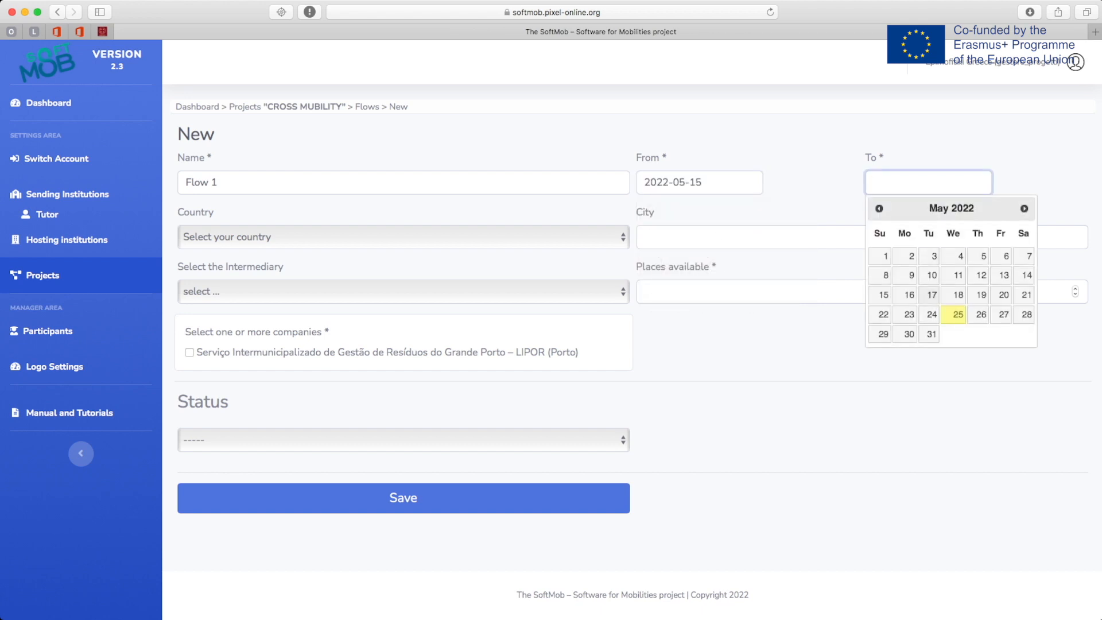
left_click(1024, 295)
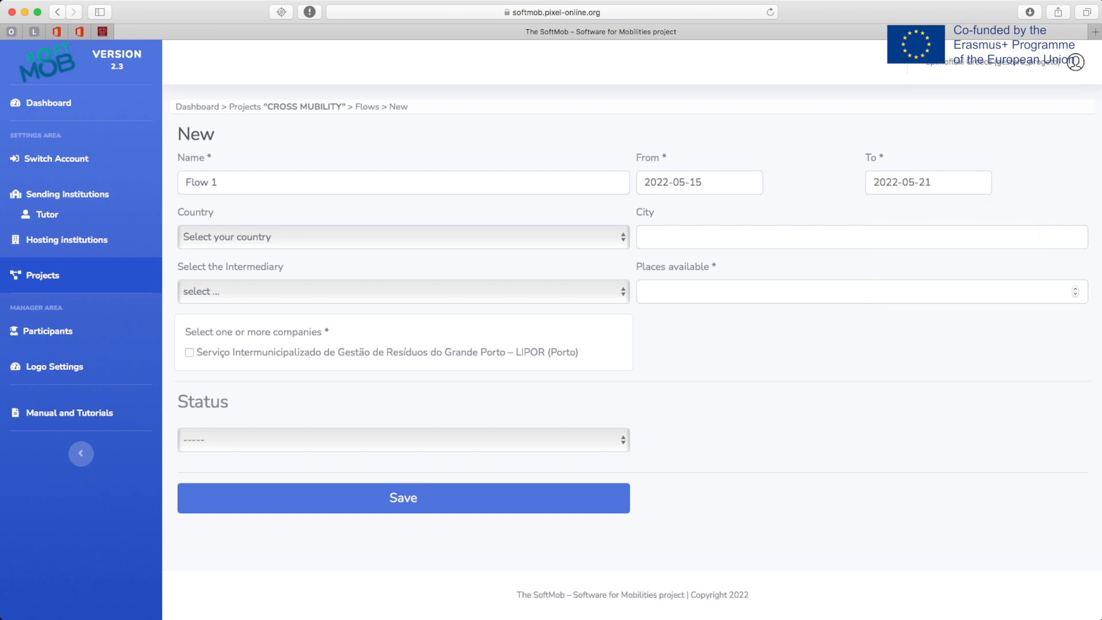
- Set the country to Greece, the city to Kilkis and places available to 6
left_click(403, 237)
left_click(862, 237)
type("Kilkis")
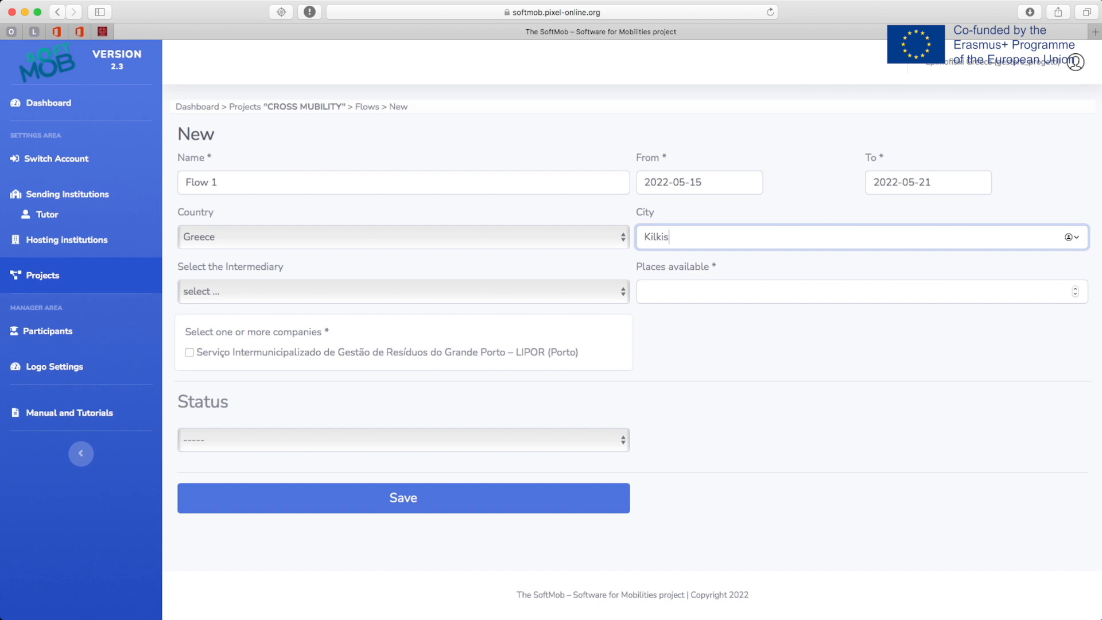
left_click(403, 292)
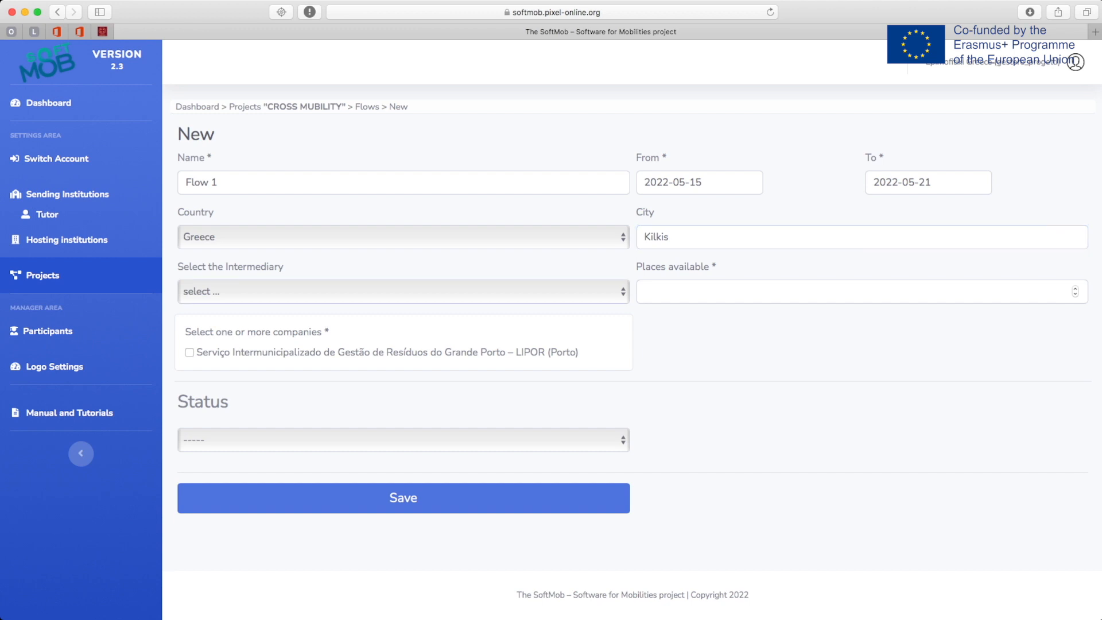
left_click(862, 291)
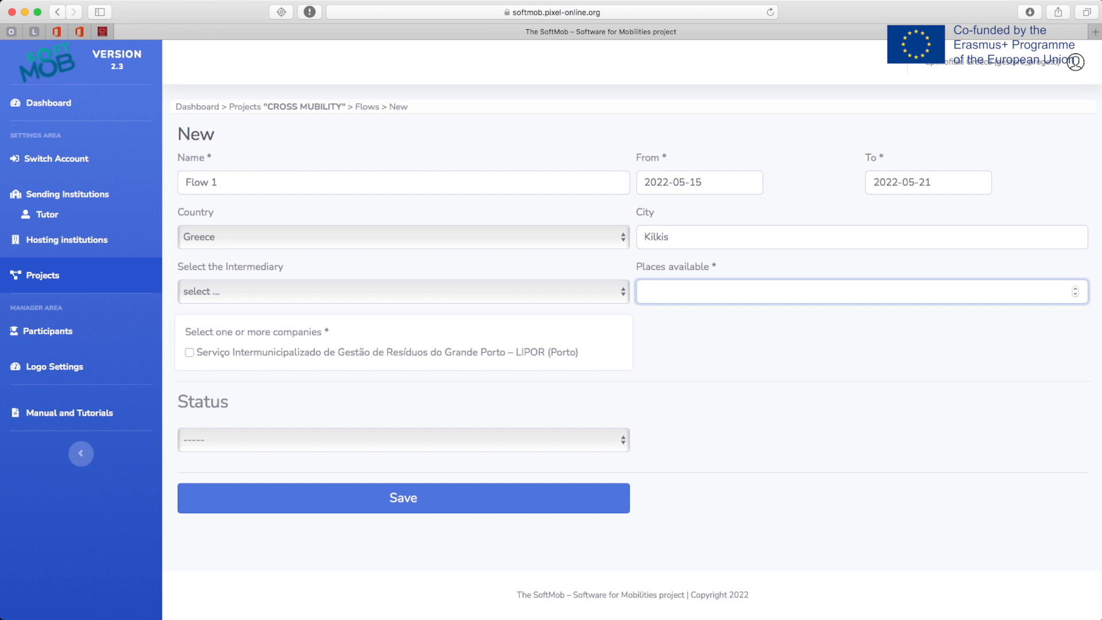
type("6")
left_click(189, 352)
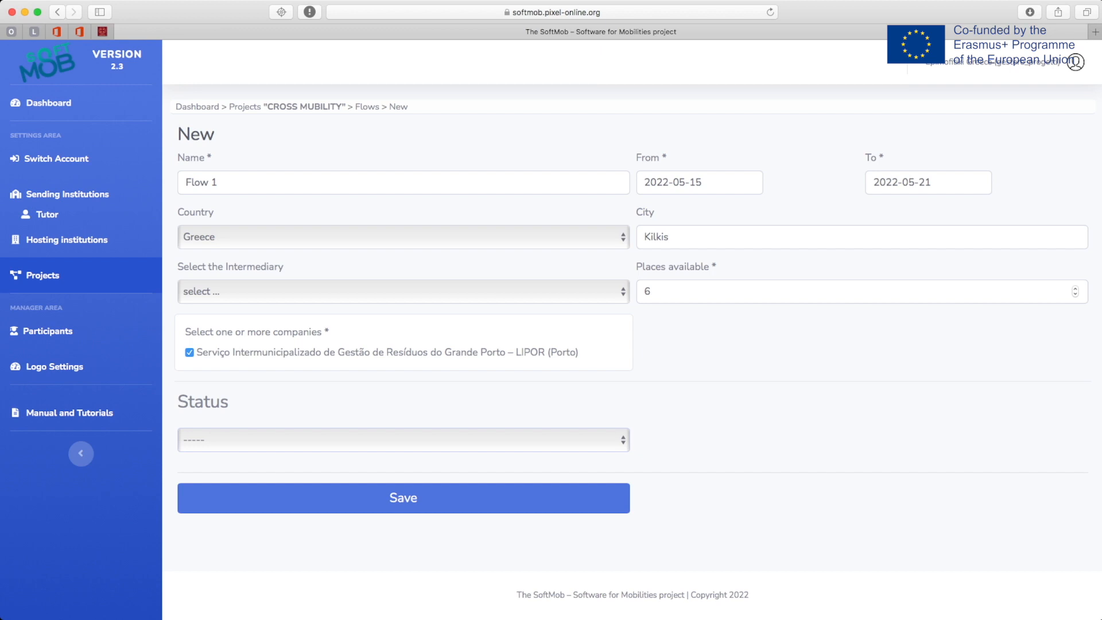
- Set Flow 1's status to Work in Progress, save it, and return to the Flows list
left_click(223, 441)
left_click(402, 497)
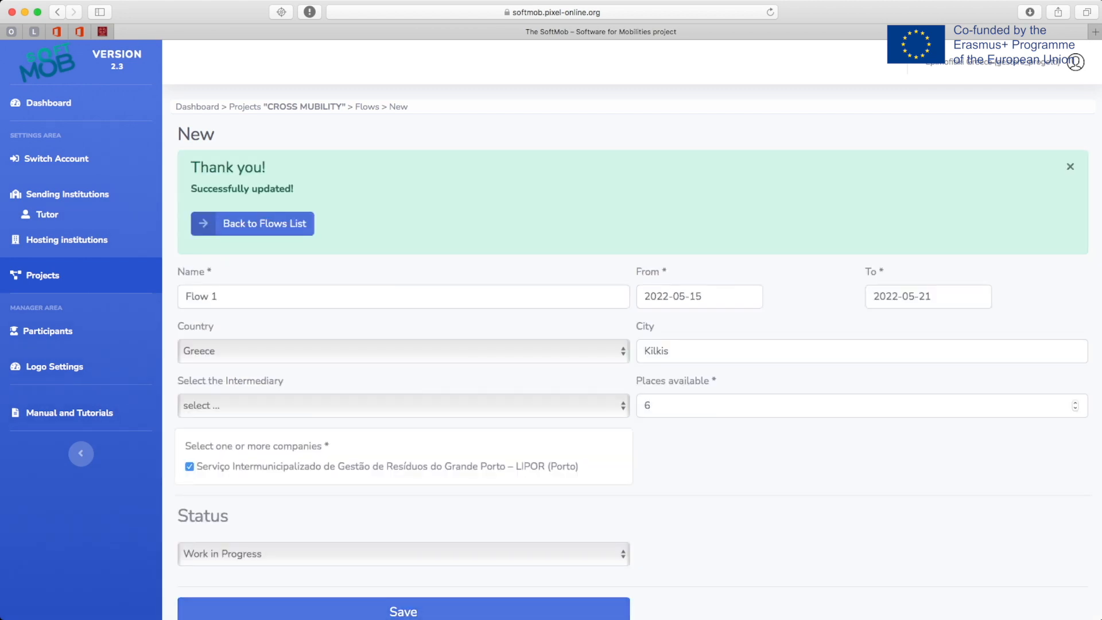
scroll(115, 299, "down", 1)
scroll(222, 253, "up", 1)
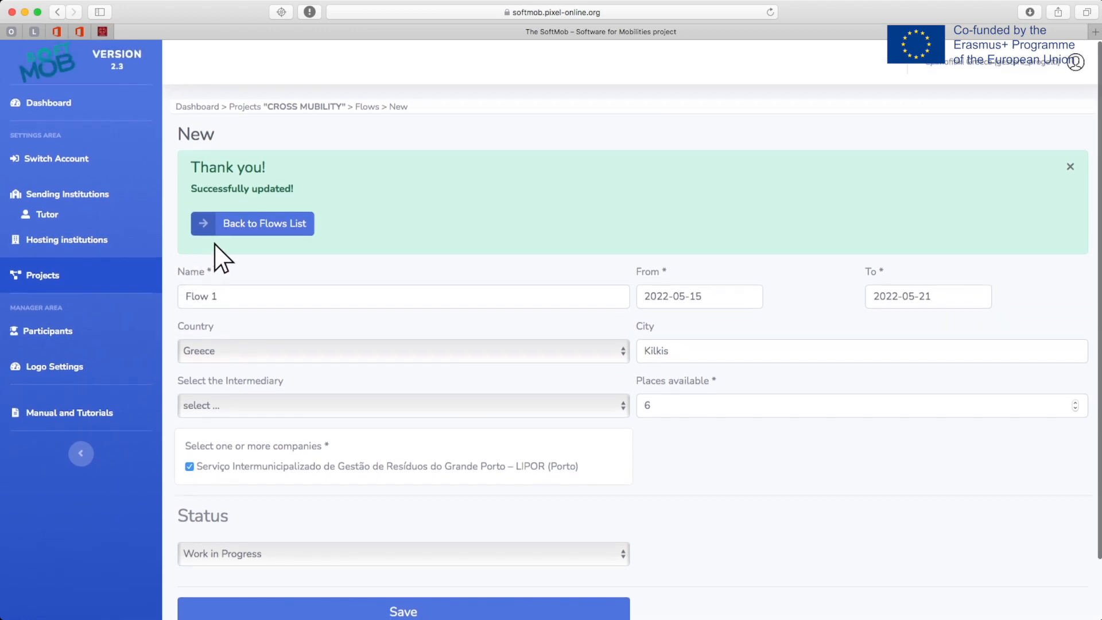
left_click(256, 222)
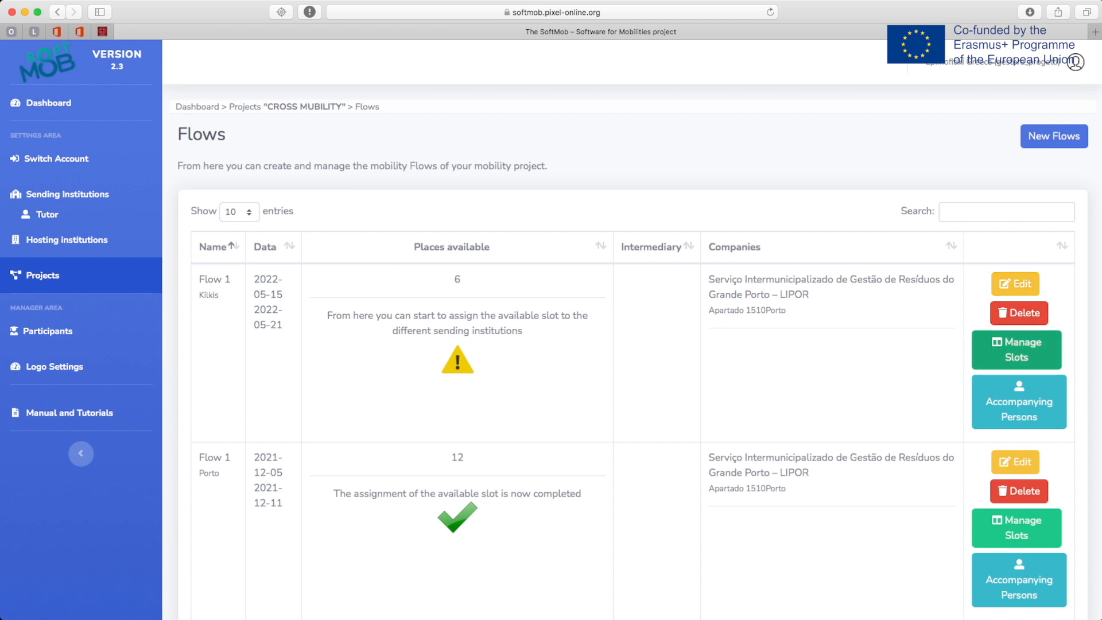
- Open Manage Slots for the Flow 1 (Kilkis) row
left_click(1013, 346)
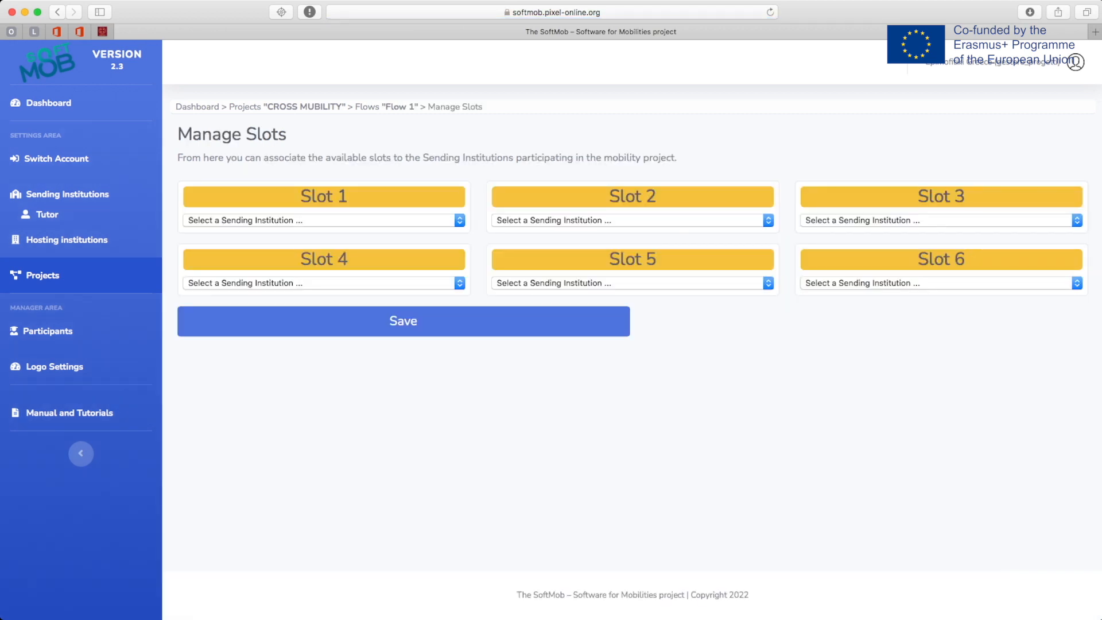
- Assign Slots 1, 2 and 3 to Municipality of Paionia (Polykastro)
left_click(324, 220)
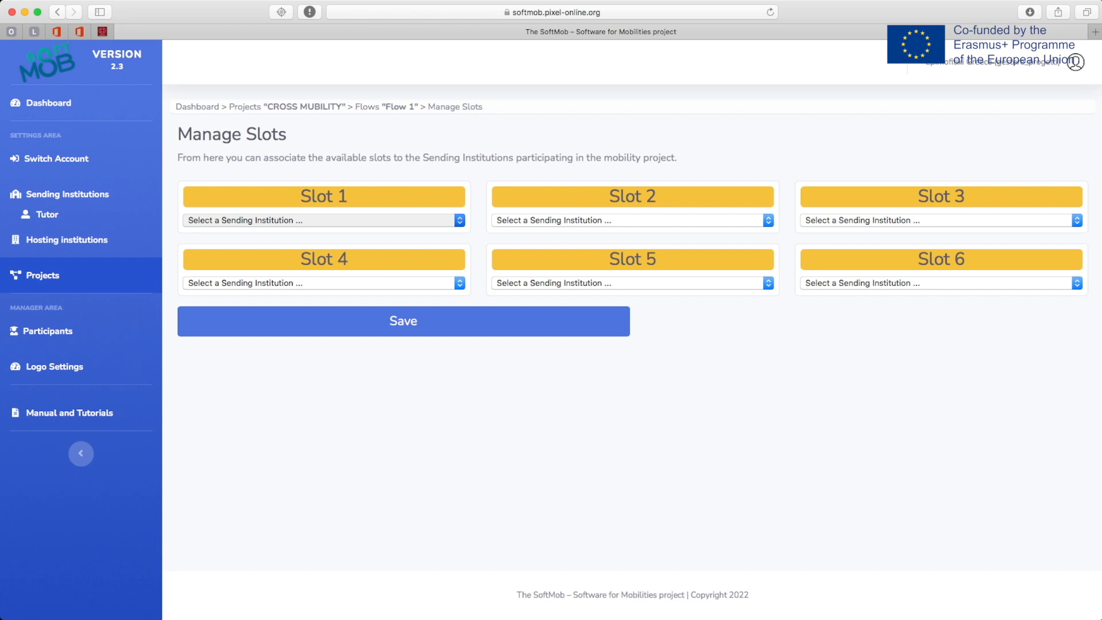
left_click(324, 233)
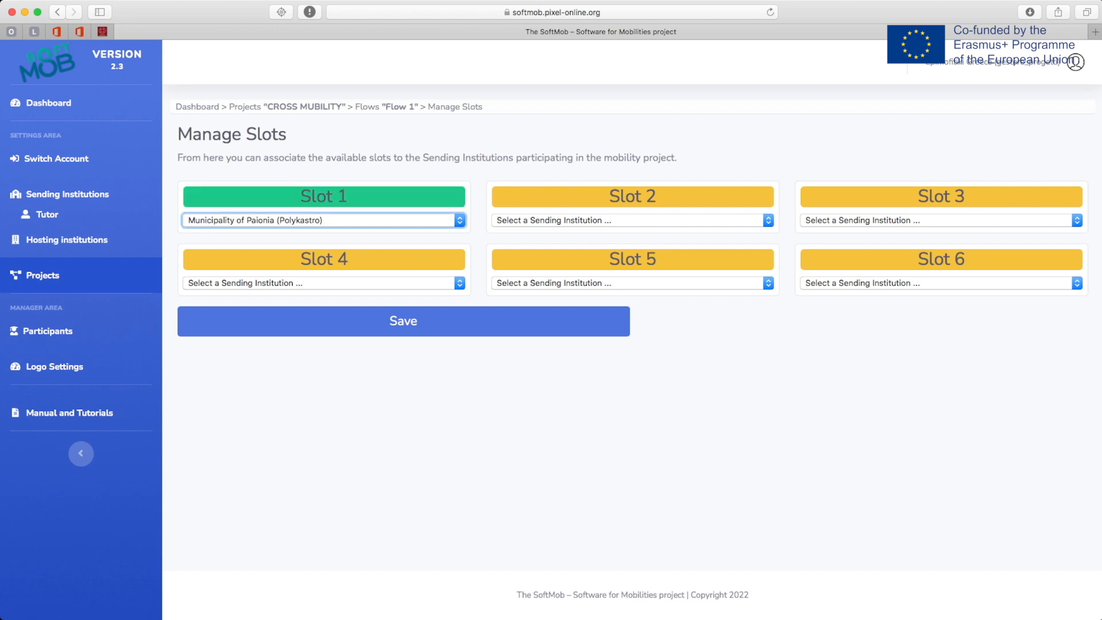
left_click(633, 221)
left_click(633, 232)
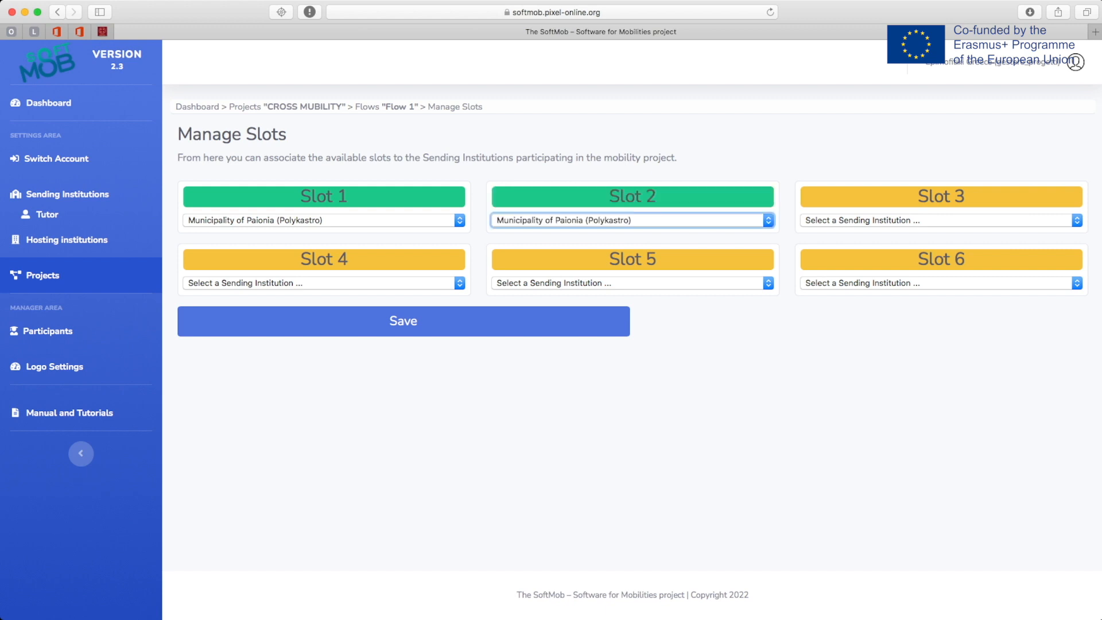
left_click(942, 220)
left_click(941, 232)
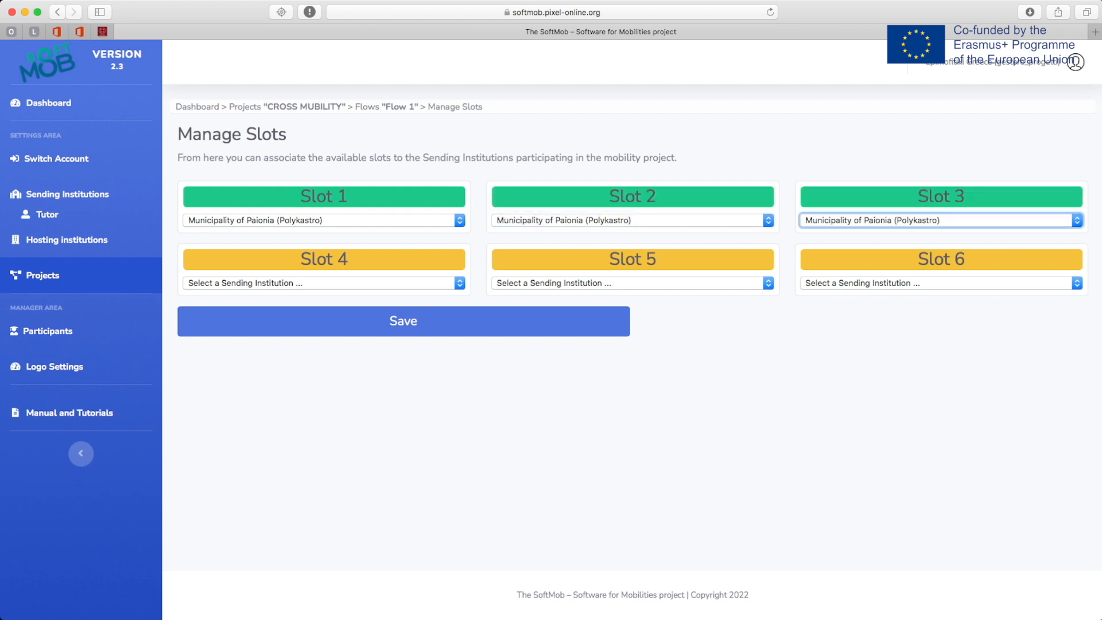
- Assign Slots 4, 5 and 6 to Municipality of Paionia (Polykastro), save, and return to the Flows list
left_click(324, 284)
left_click(323, 295)
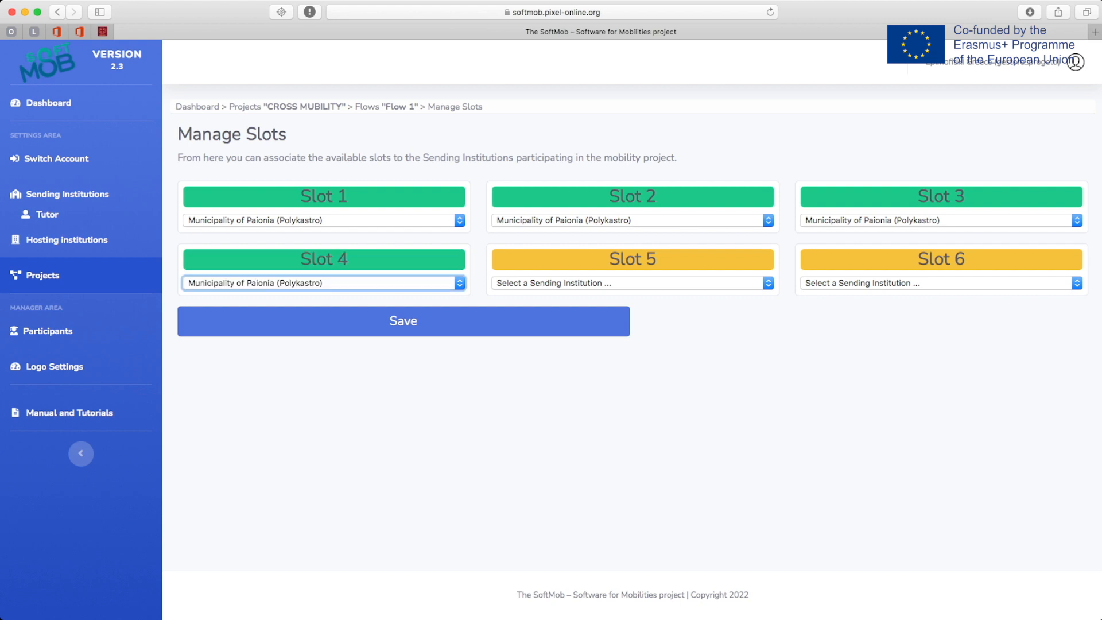
left_click(632, 283)
left_click(633, 295)
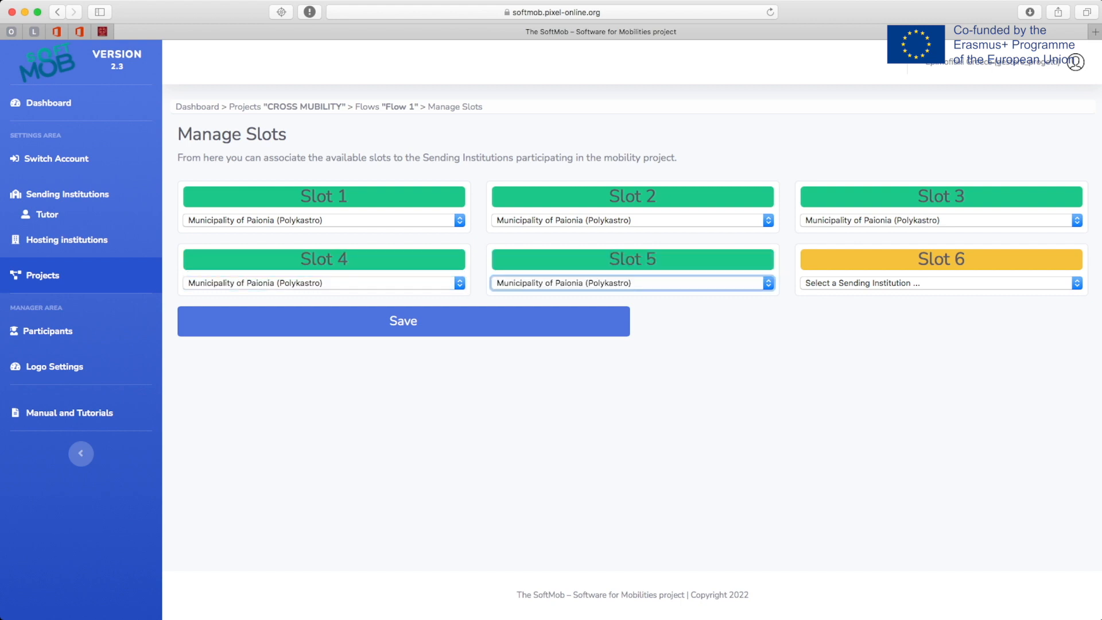
left_click(942, 283)
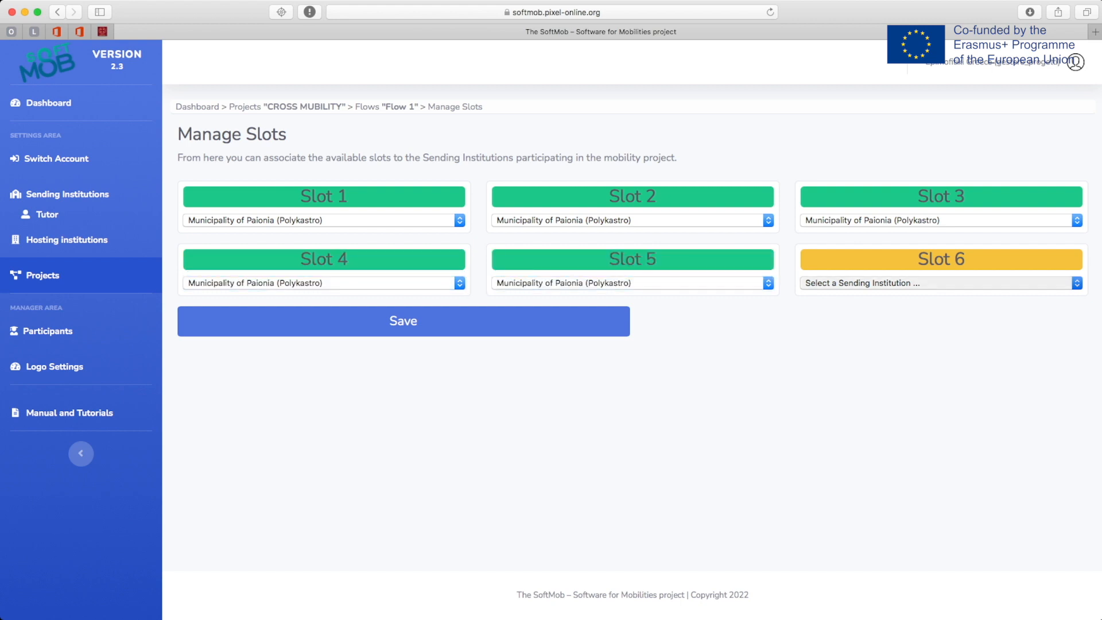
left_click(941, 295)
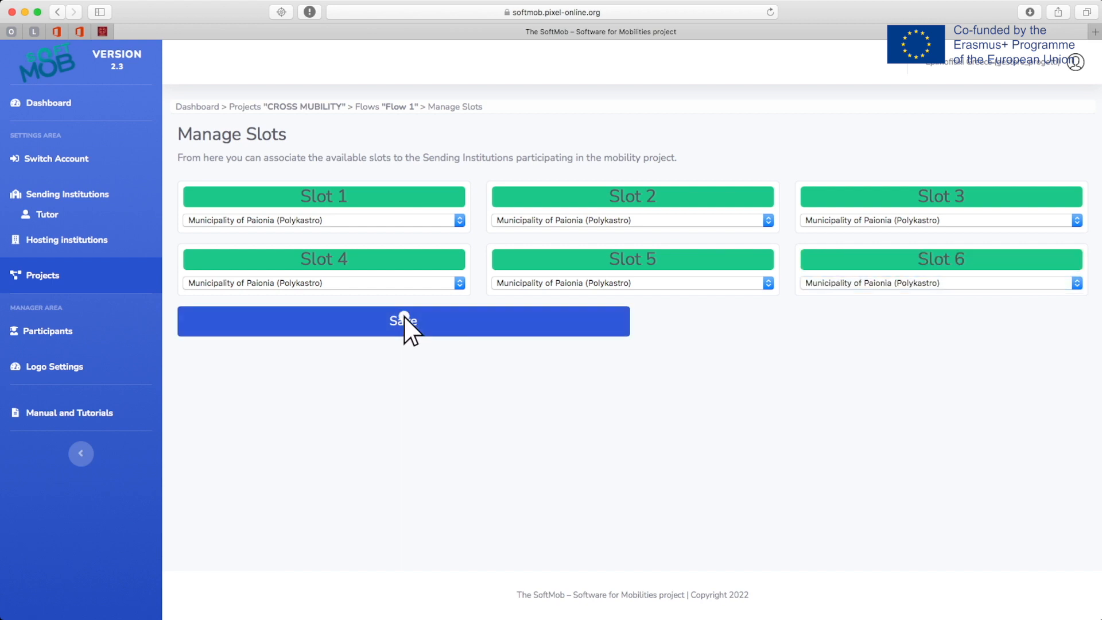
left_click(404, 317)
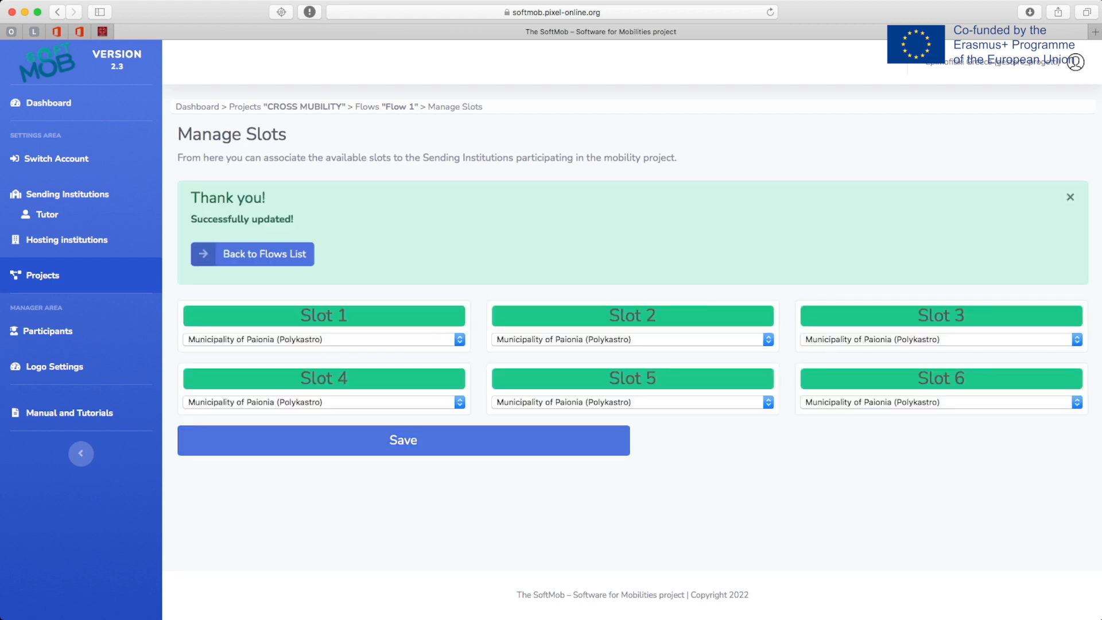
left_click(256, 254)
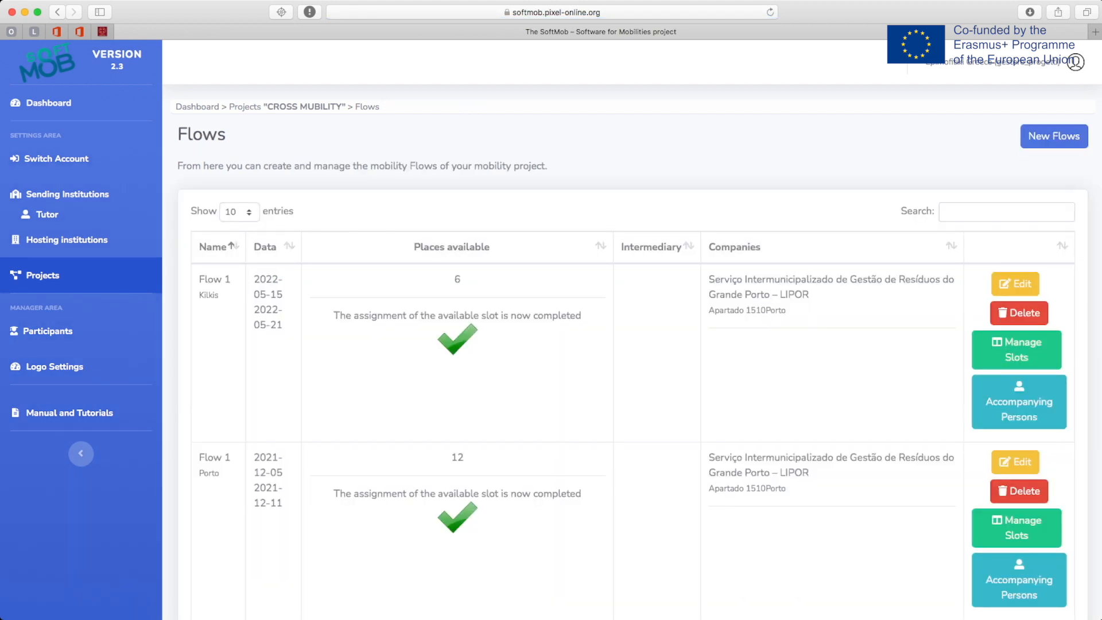
- Rename the Kilkis flow to 'Flow 4' with dates 29 May to 4 June 2022
left_click(1015, 282)
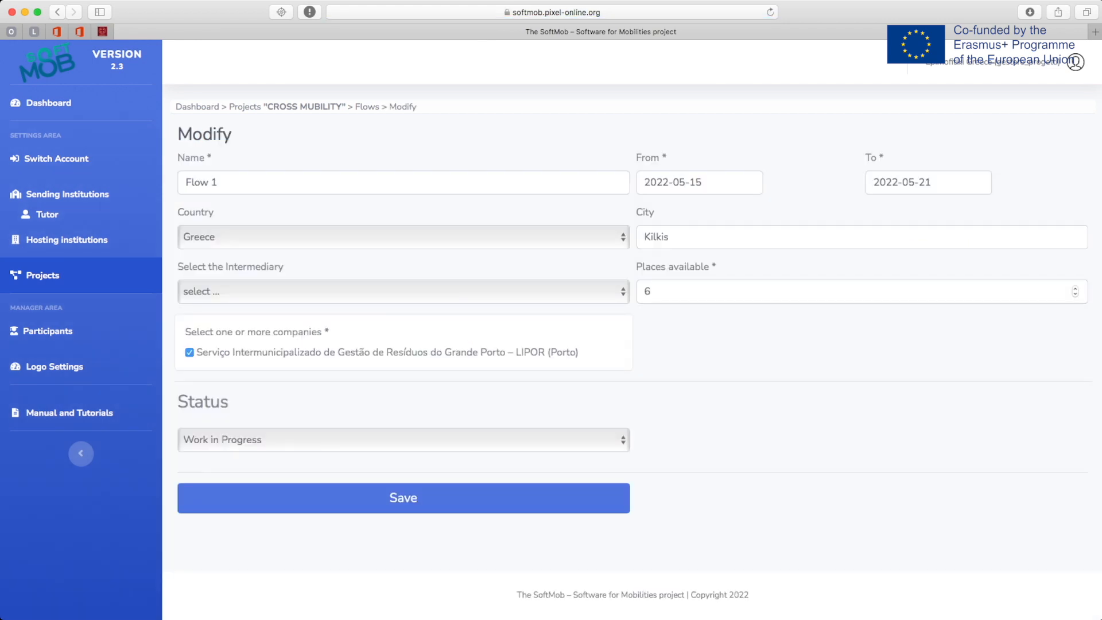
left_click(699, 182)
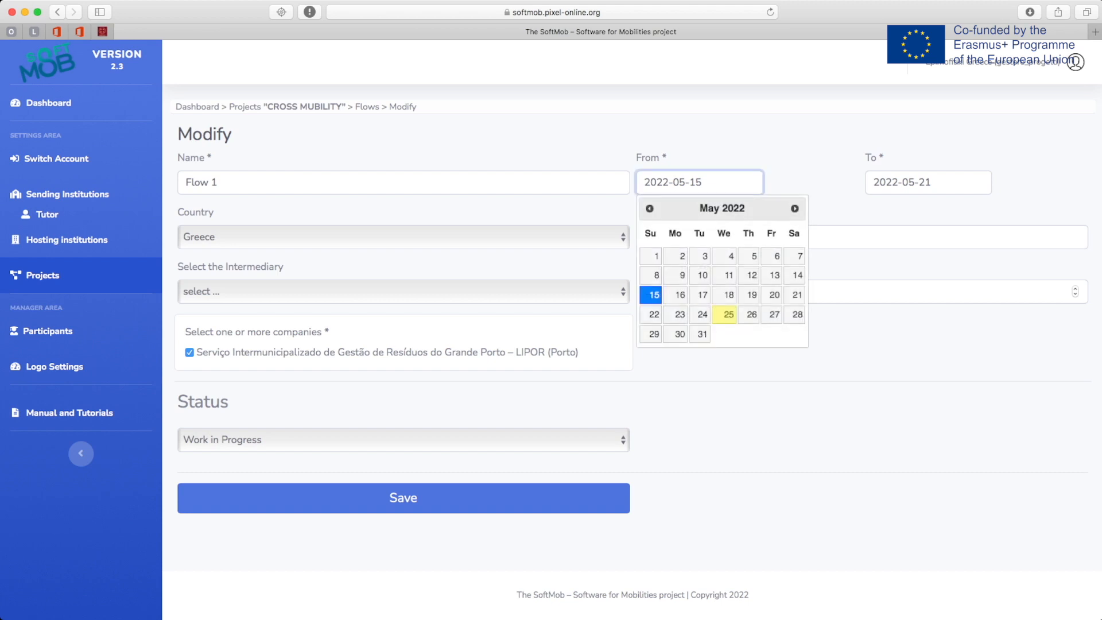
left_click(218, 182)
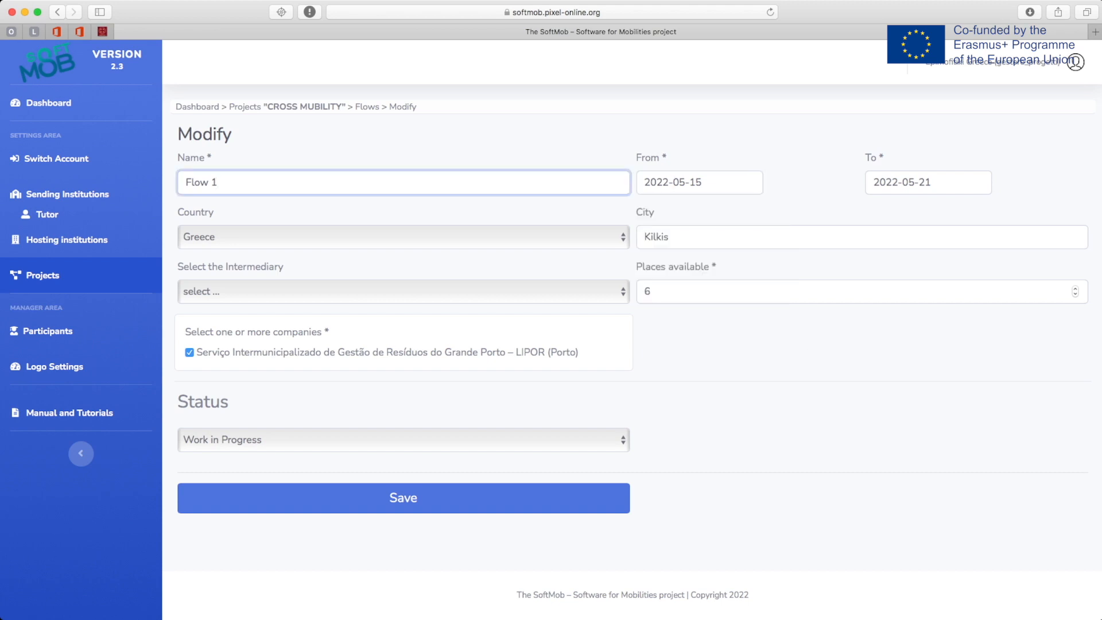
double_click(215, 183)
type("4")
key("Tab")
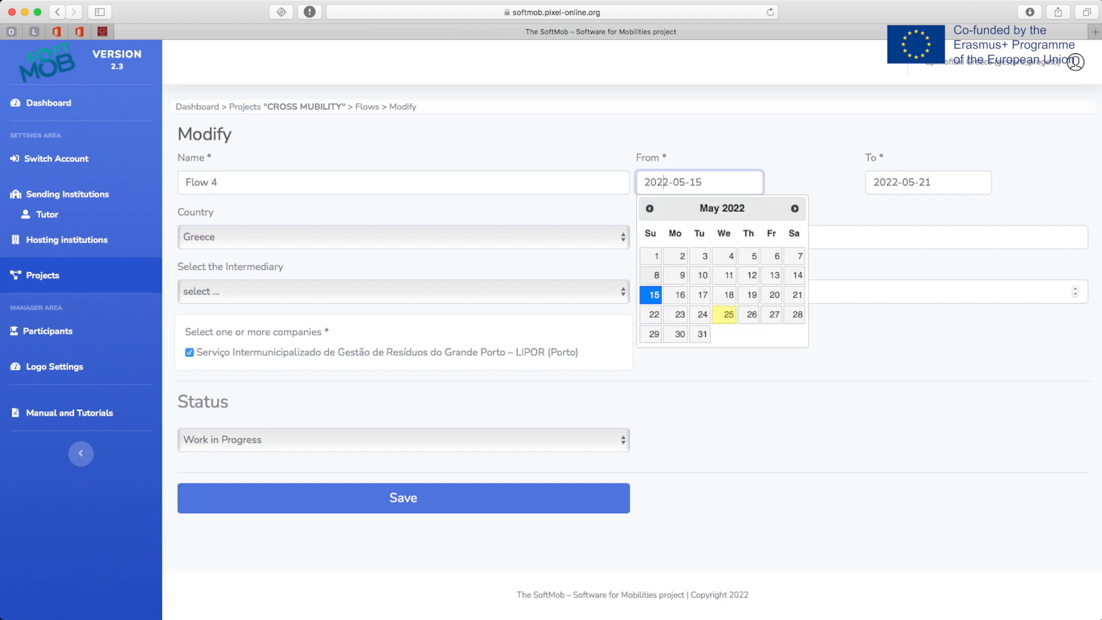
left_click(655, 333)
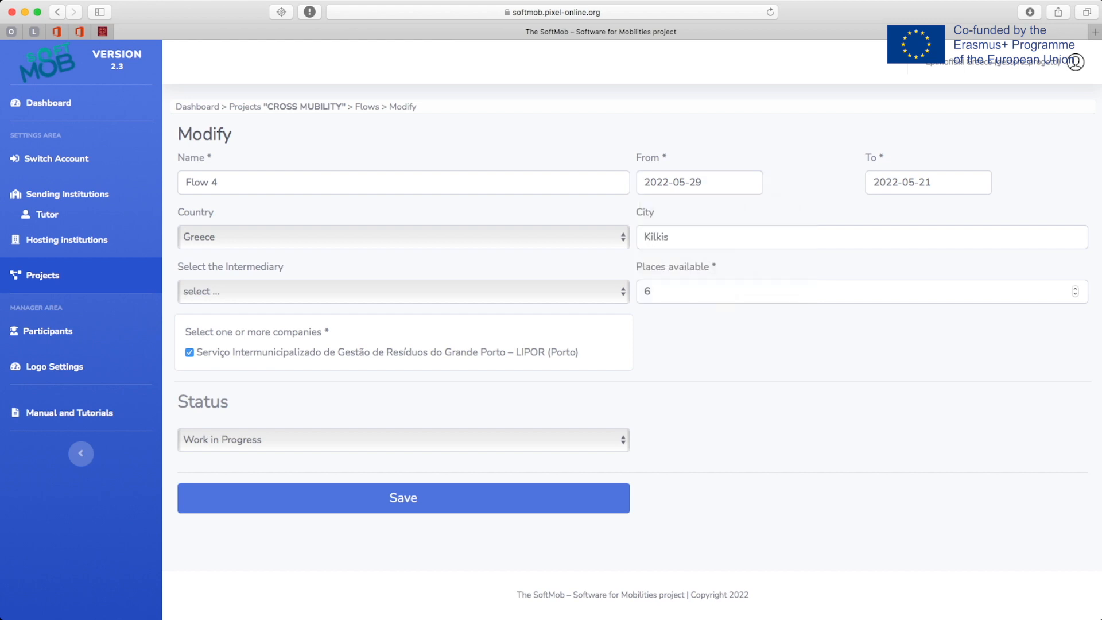
left_click(880, 183)
left_click(1025, 209)
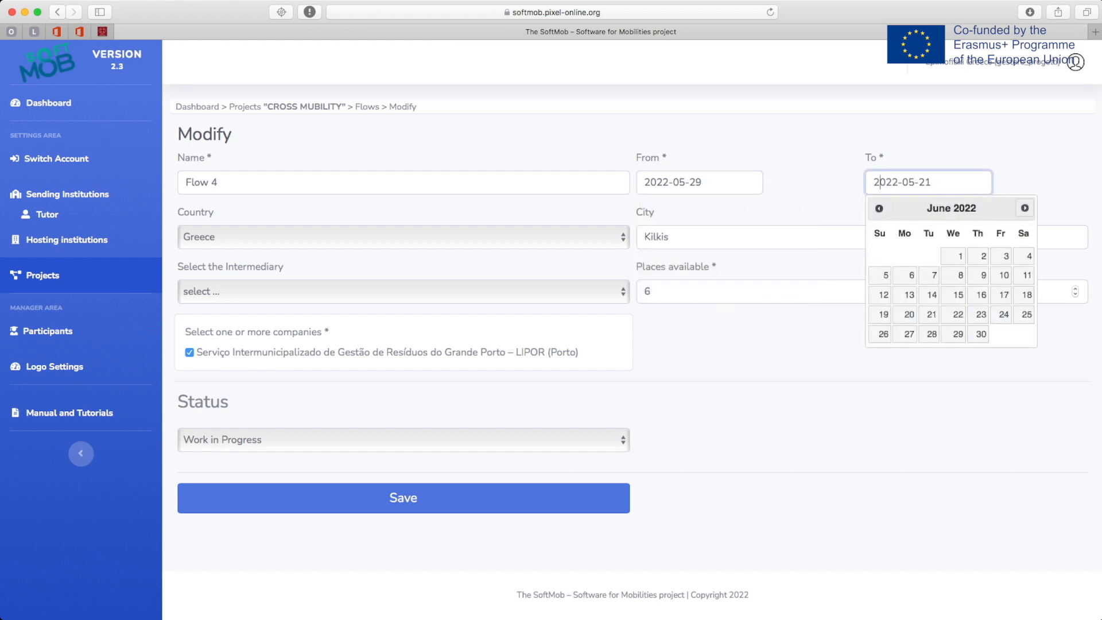
left_click(1029, 256)
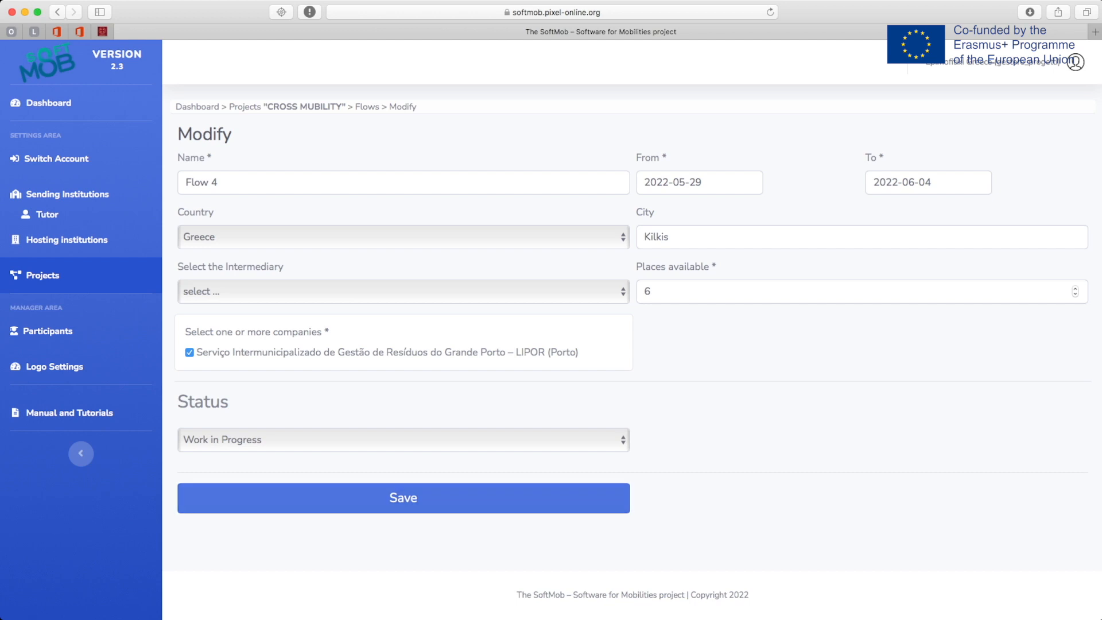
- Change places available to 8 and save Flow 4
double_click(648, 292)
type("8")
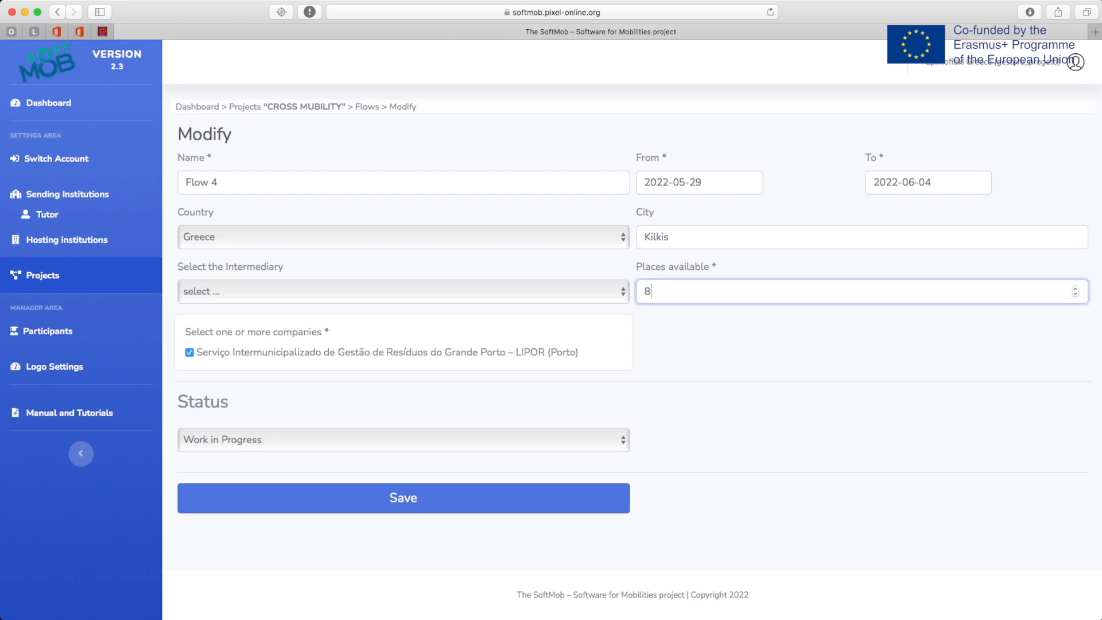
left_click(264, 579)
left_click(403, 499)
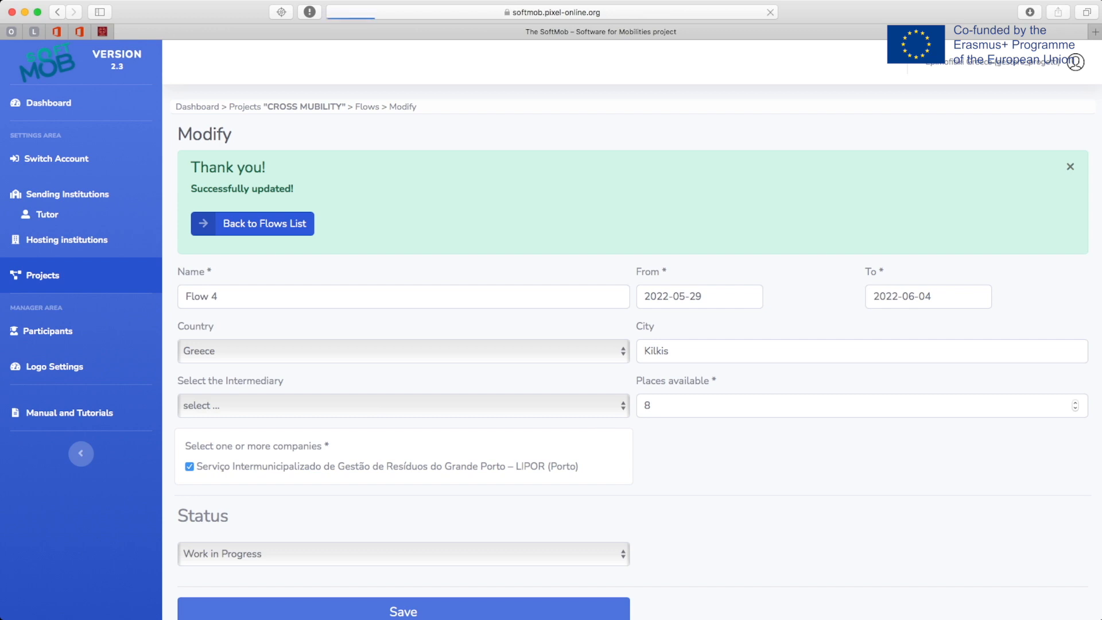
scroll(889, 476, "down", 10)
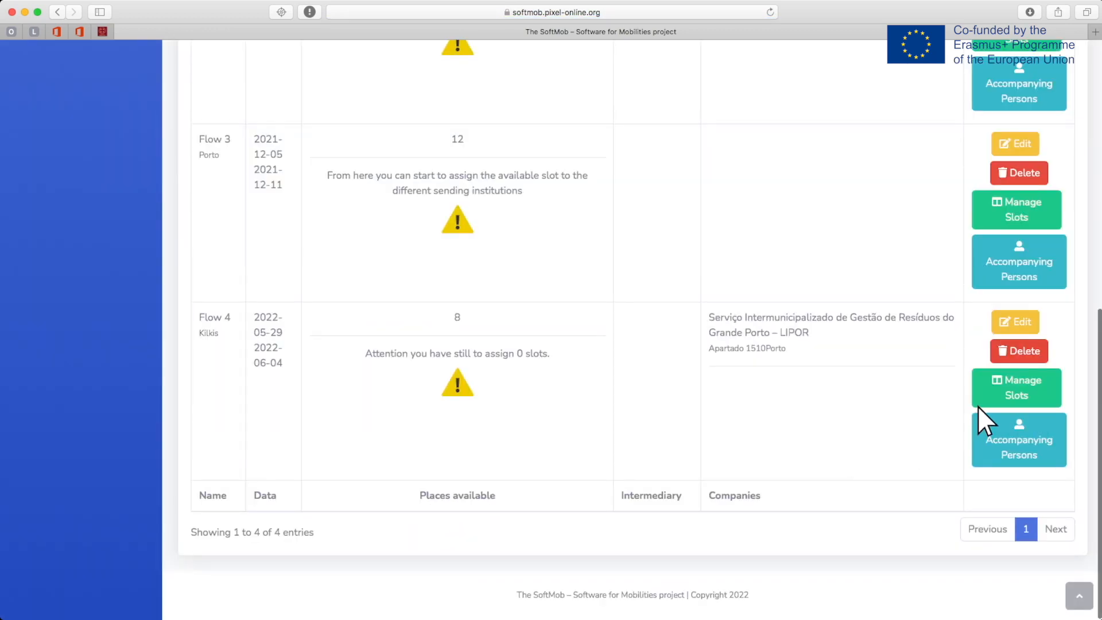
- Assign Flow 4's Slots 7 and 8 to Municipality of Paionia (Polykastro) and save
left_click(1015, 387)
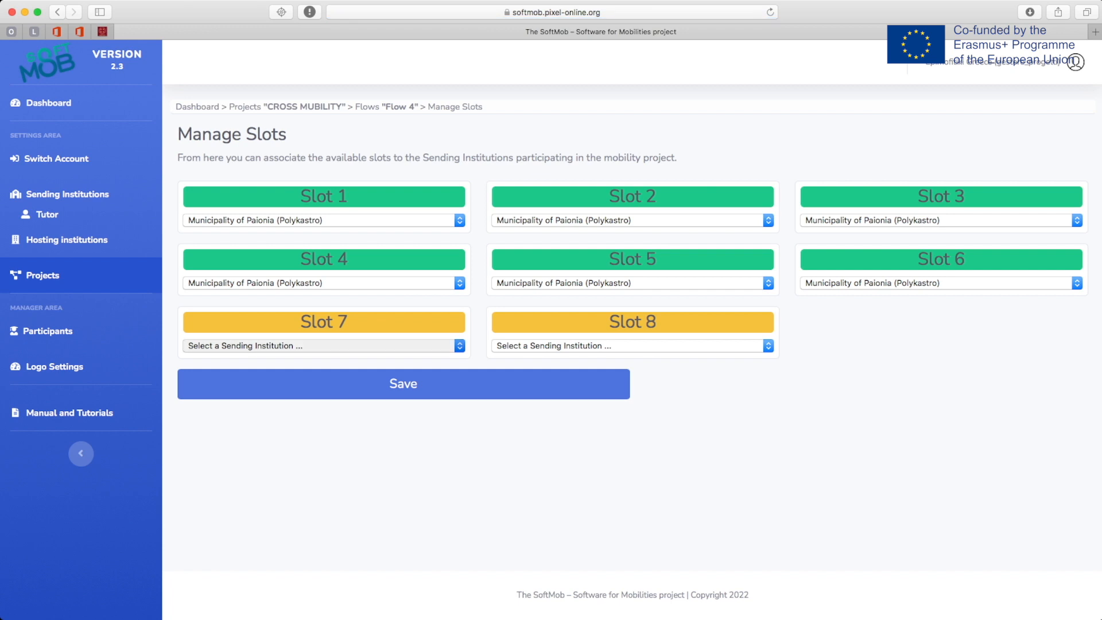
left_click(324, 358)
left_click(633, 347)
left_click(632, 358)
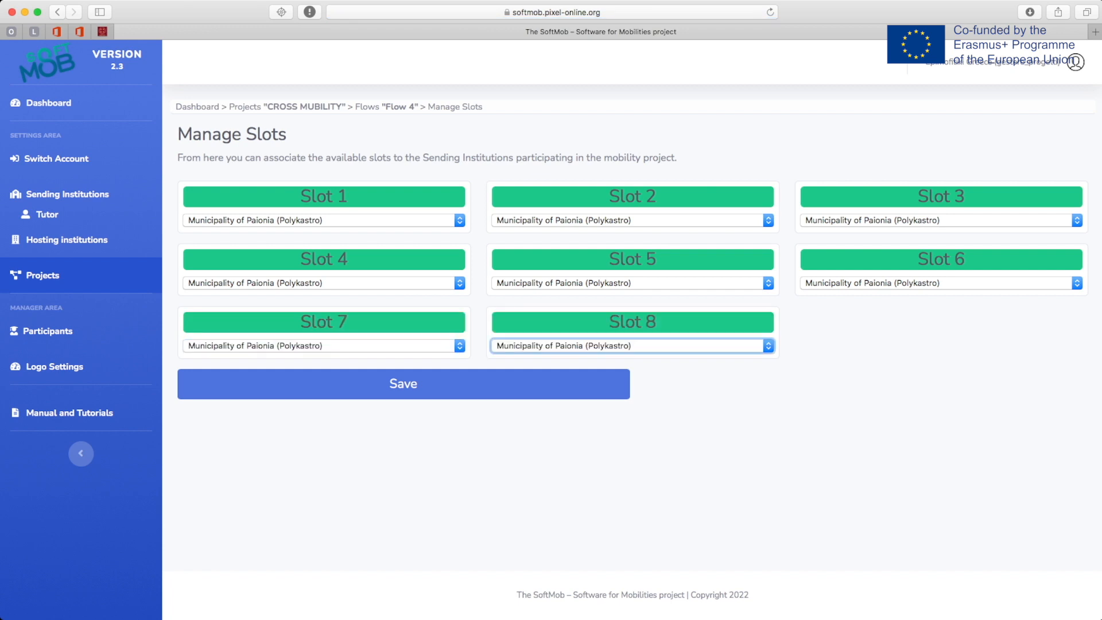
left_click(404, 384)
left_click(399, 501)
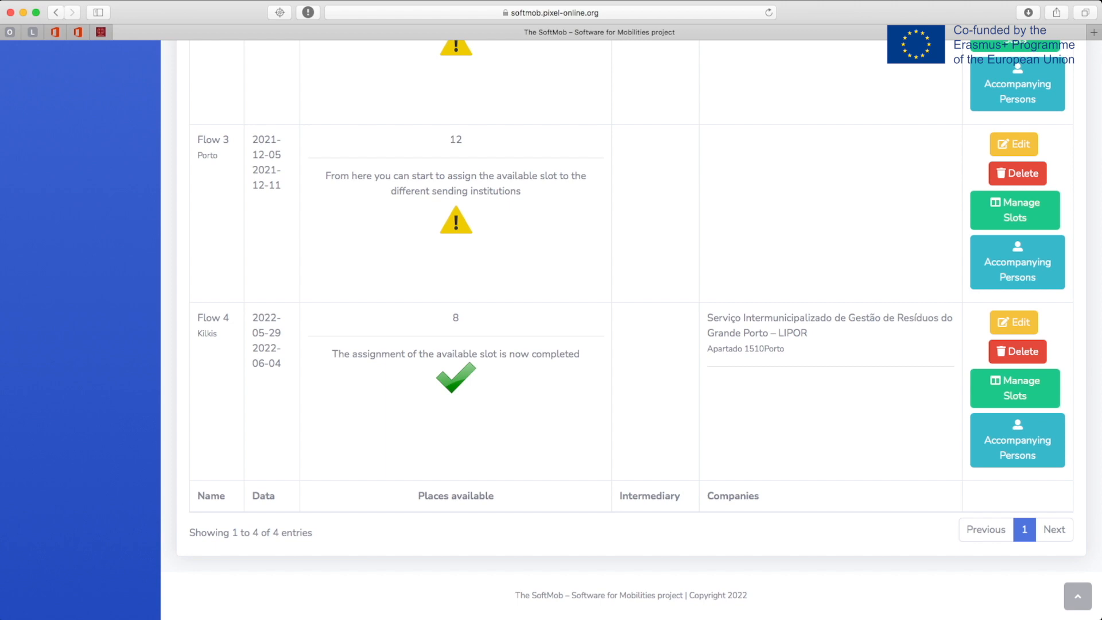
- Start a new accompanying person for Flow 4 with first name, surname and country Greece
left_click(1016, 441)
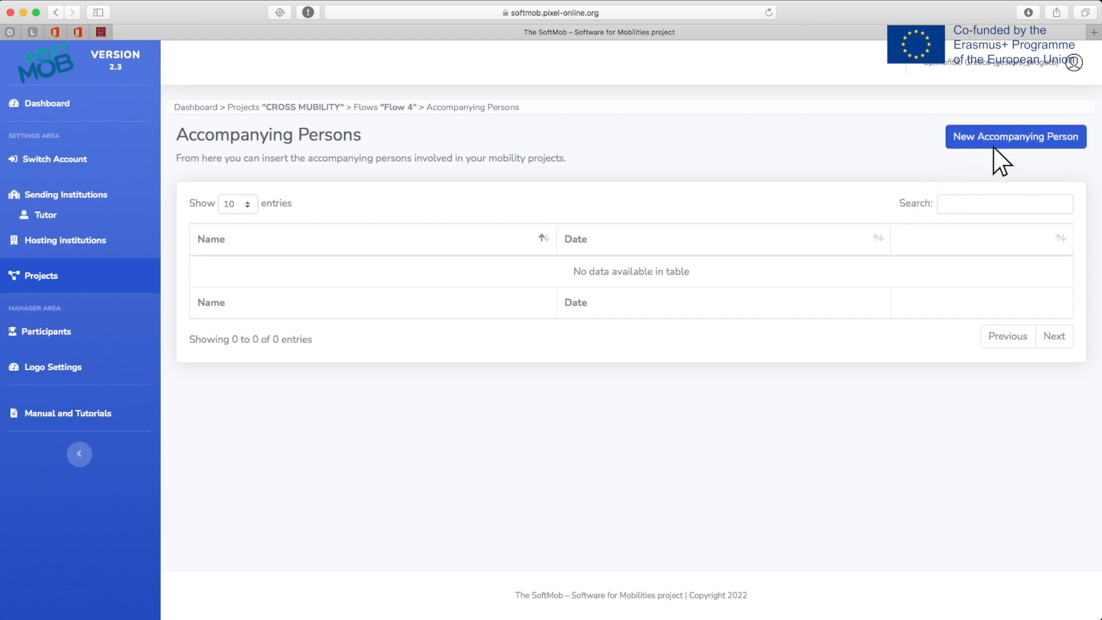
left_click(1015, 135)
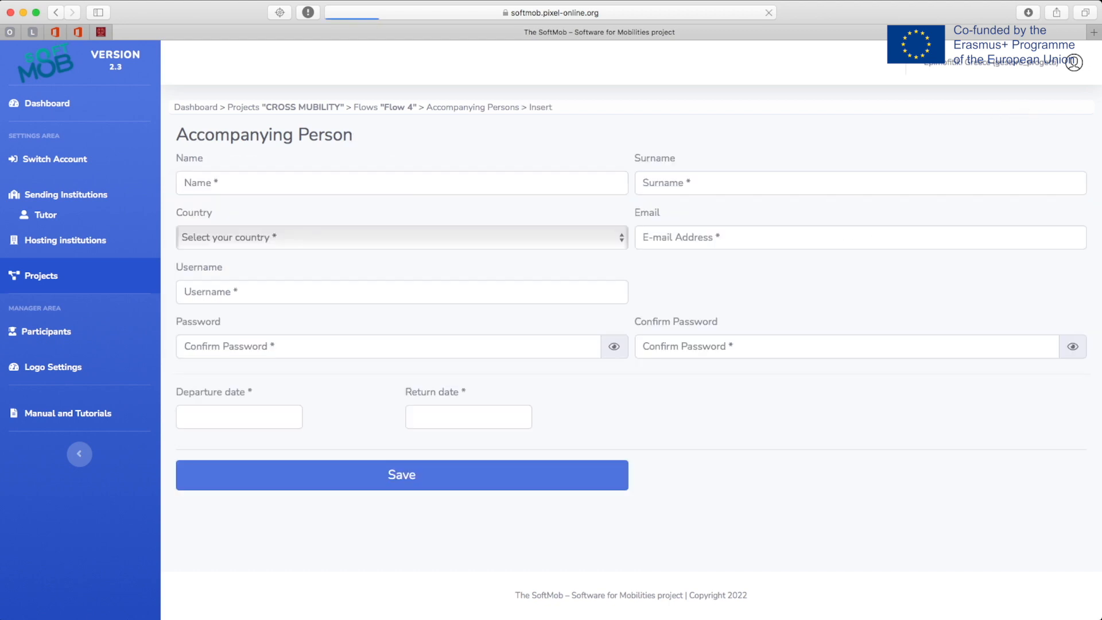
left_click(608, 182)
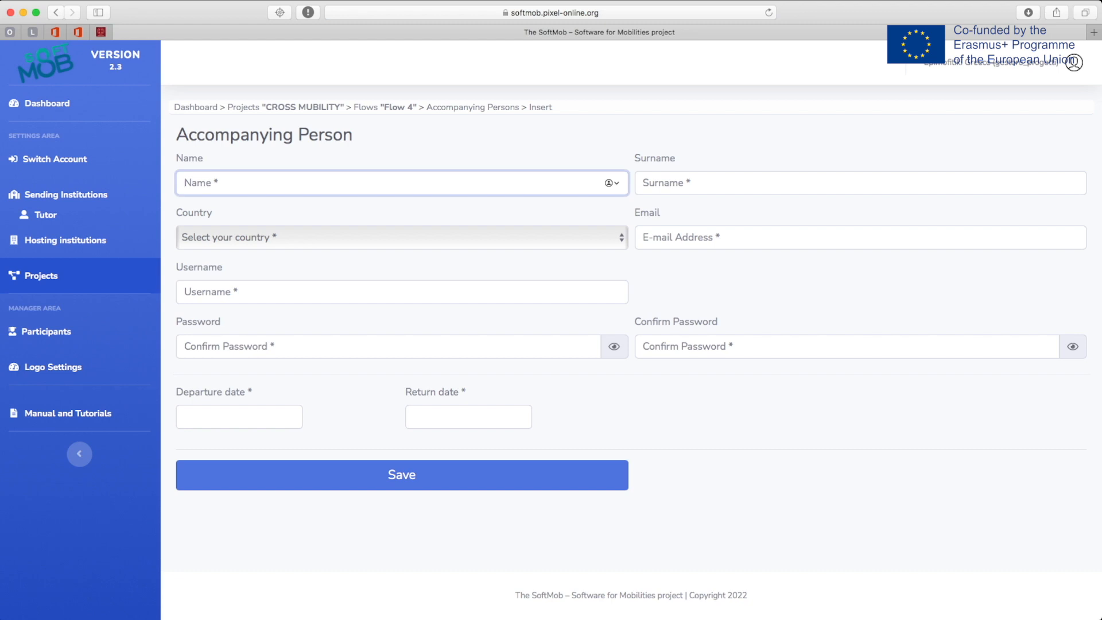
key("Tab")
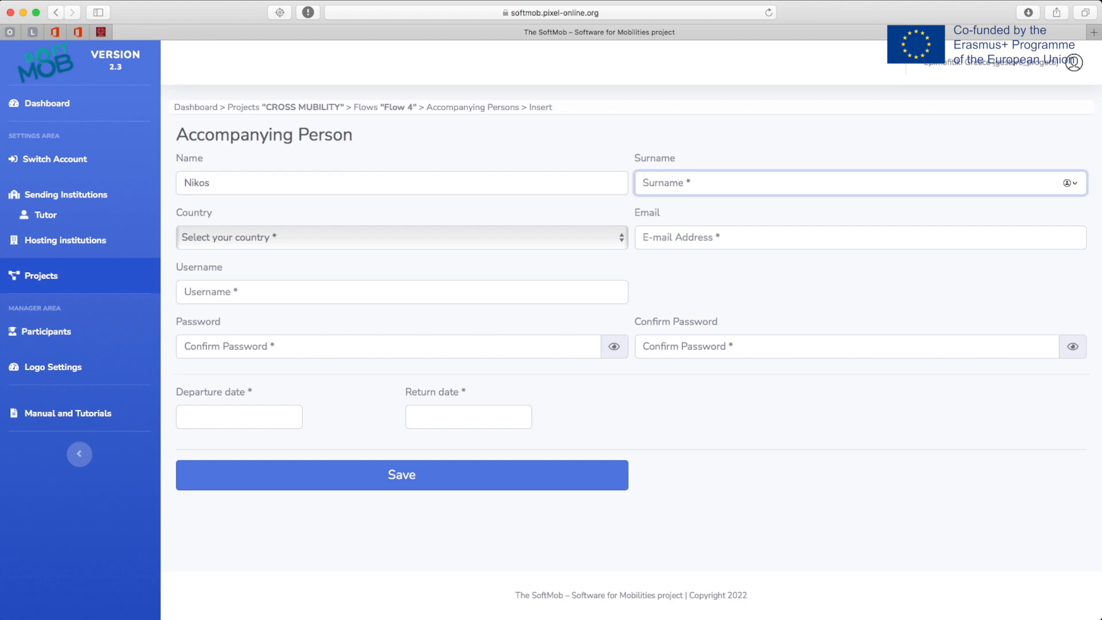
left_click(402, 238)
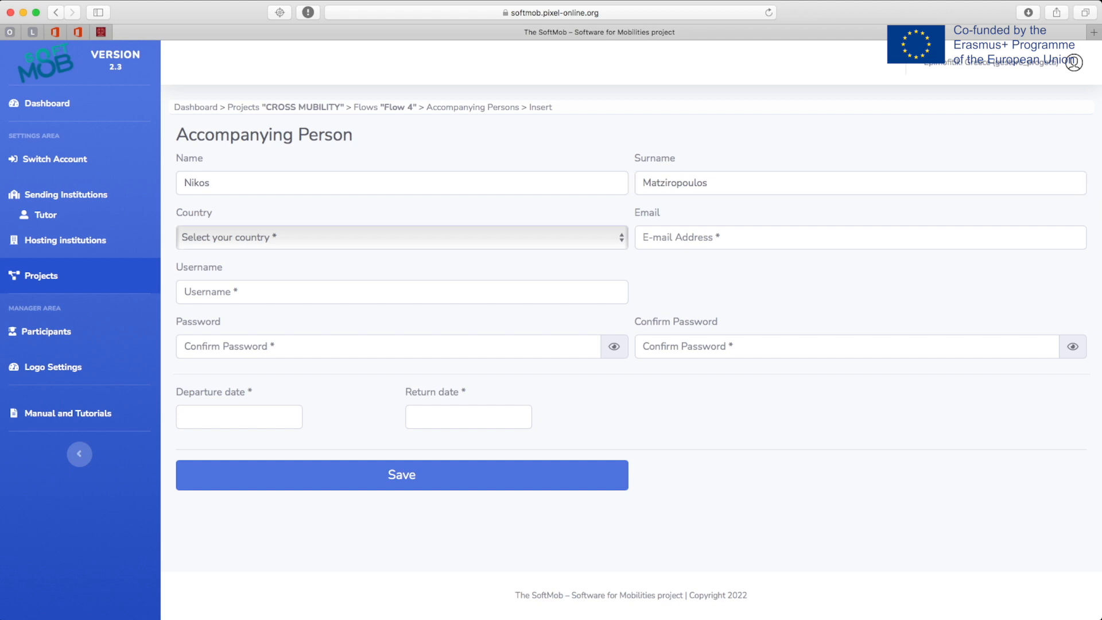
key("Return")
- Fill in the person's e-mail address, username and password fields
left_click(861, 238)
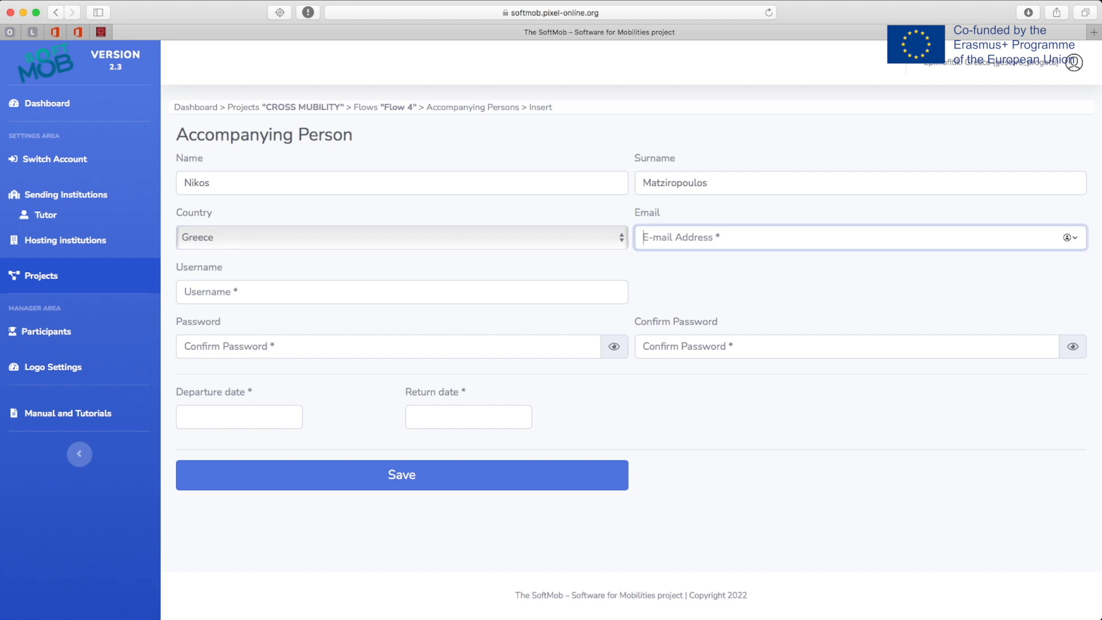
left_click(402, 292)
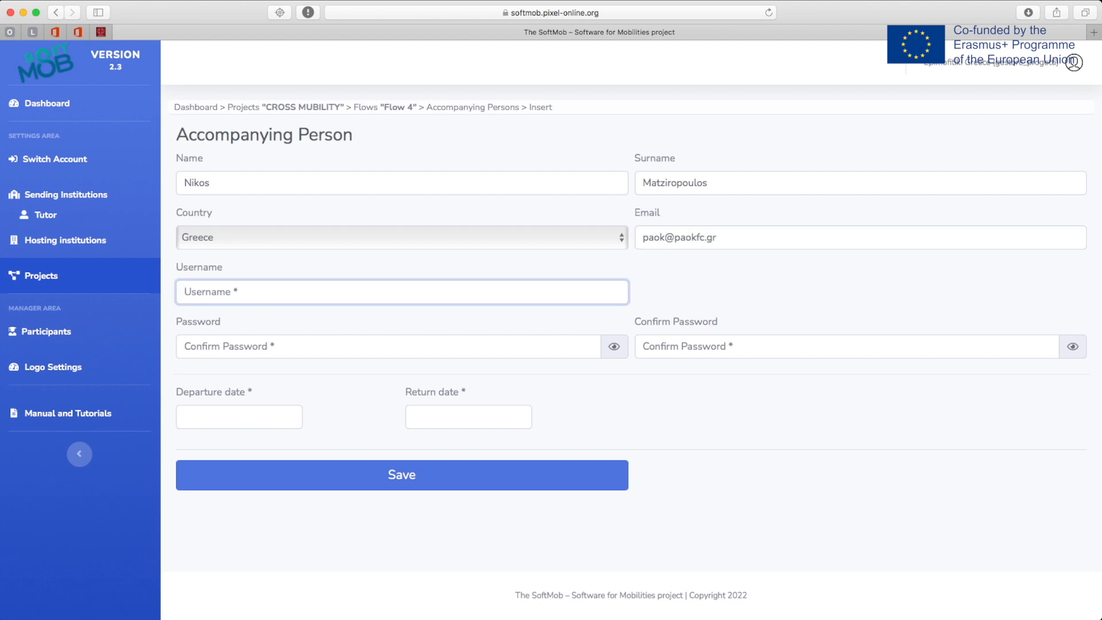
left_click(385, 347)
- Set departure to 29 May and return to 4 June 2022, save, and go back to the list
left_click(239, 417)
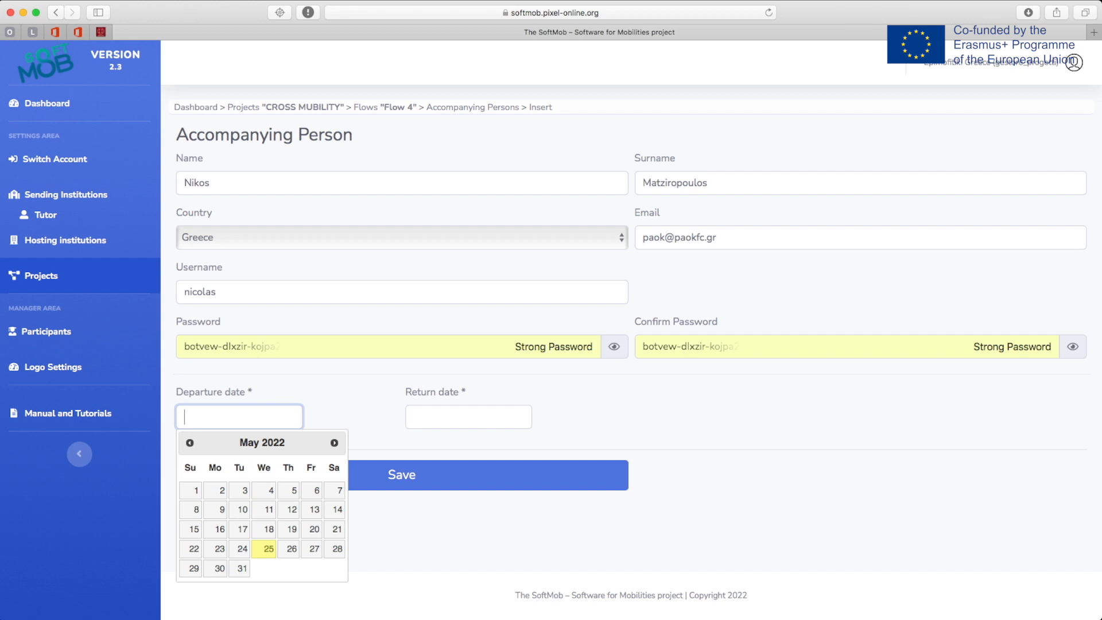
left_click(194, 568)
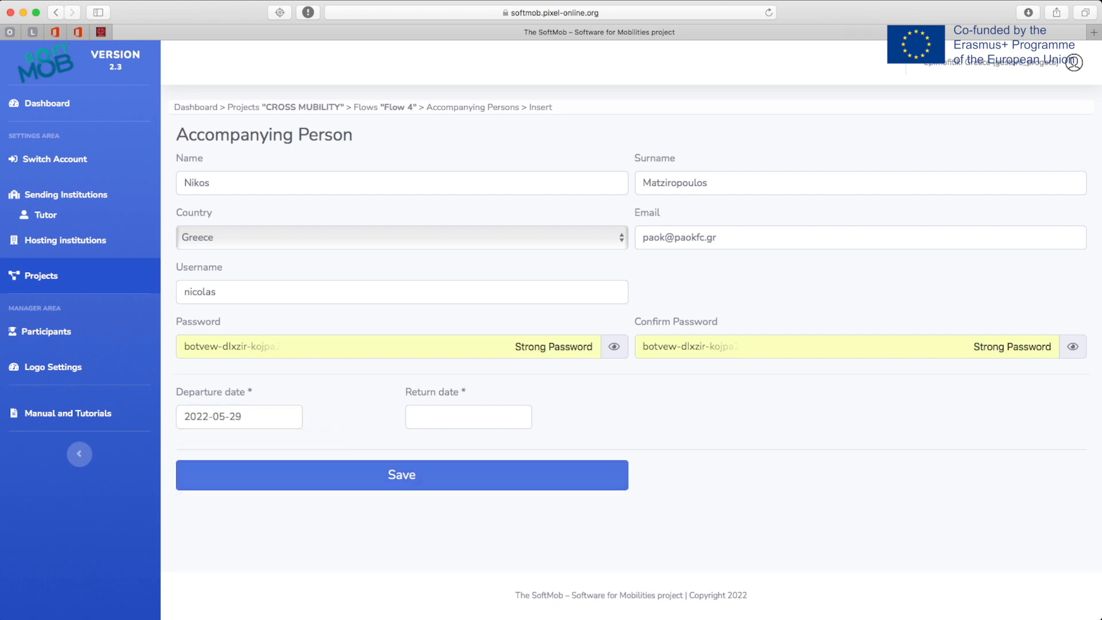
left_click(469, 418)
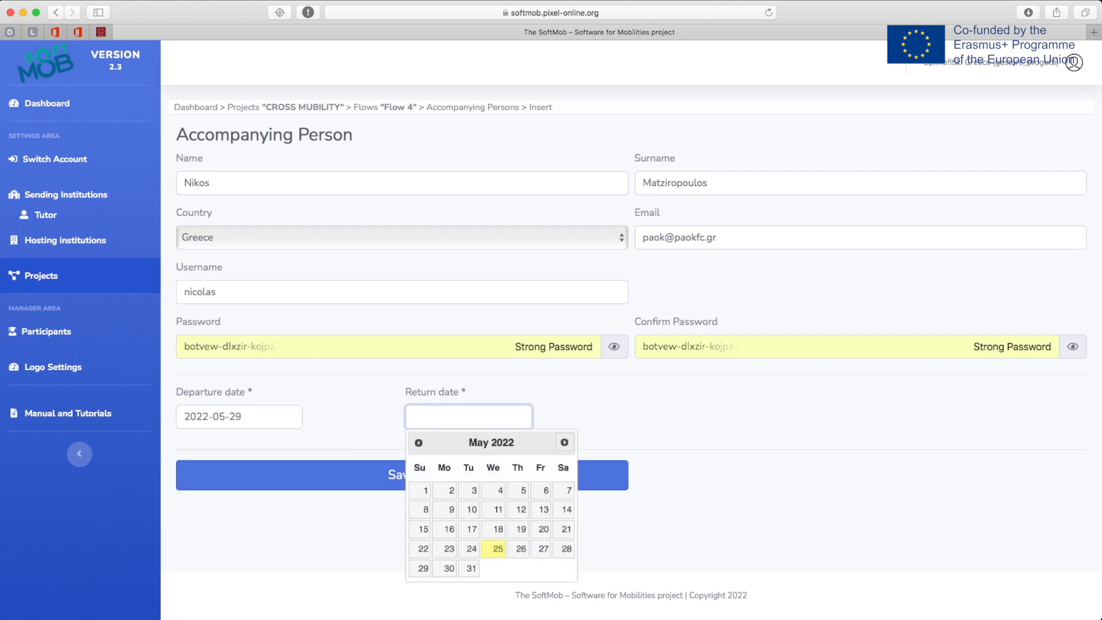
left_click(564, 442)
left_click(565, 490)
left_click(564, 485)
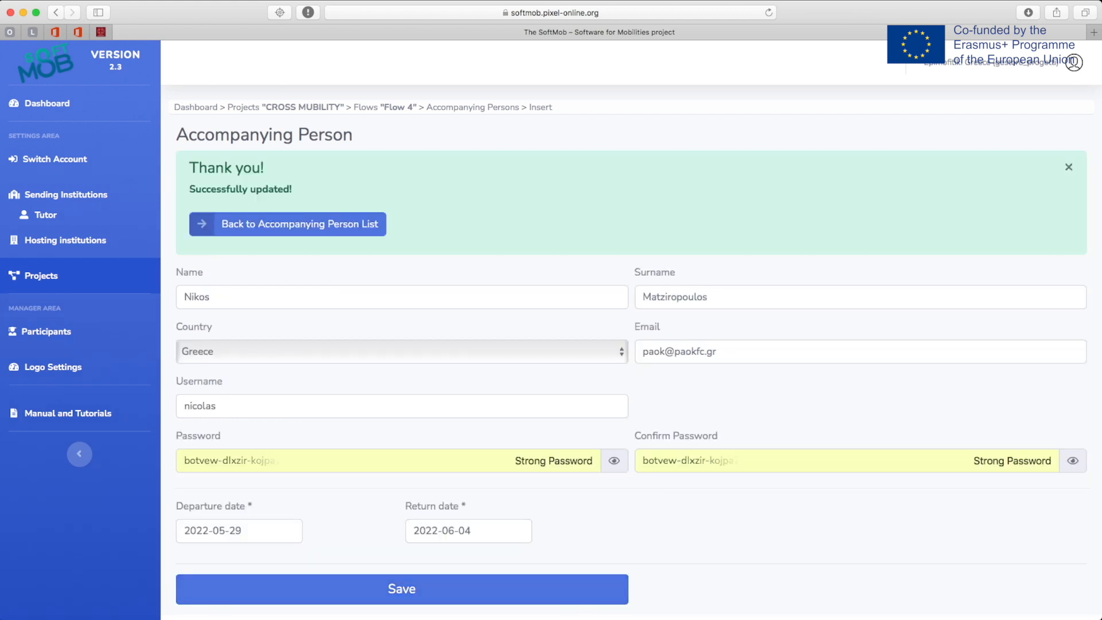
left_click(287, 225)
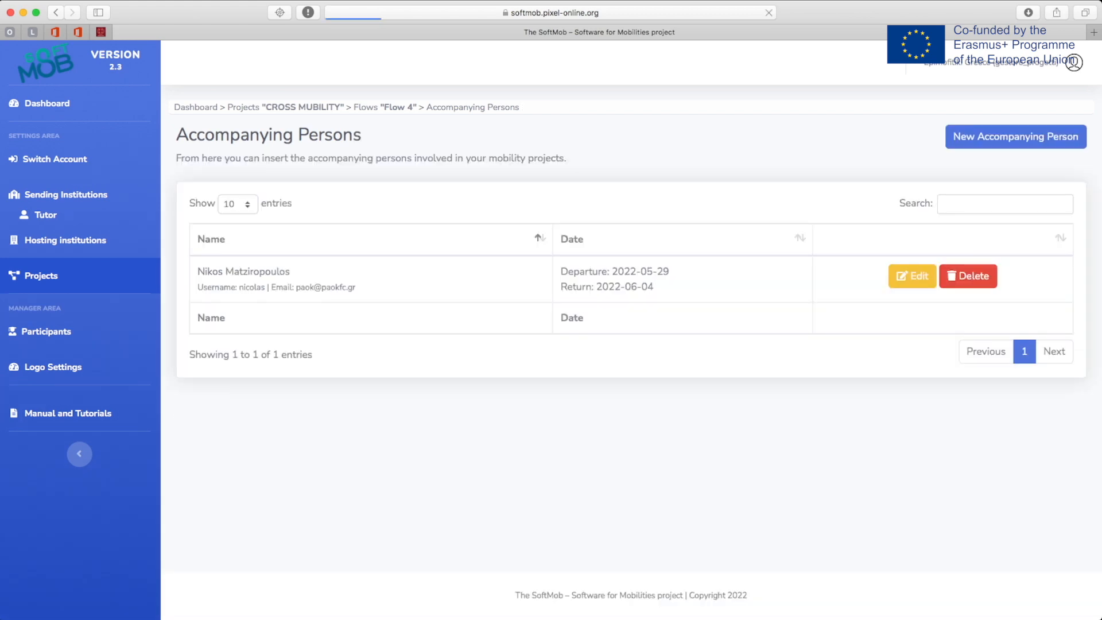